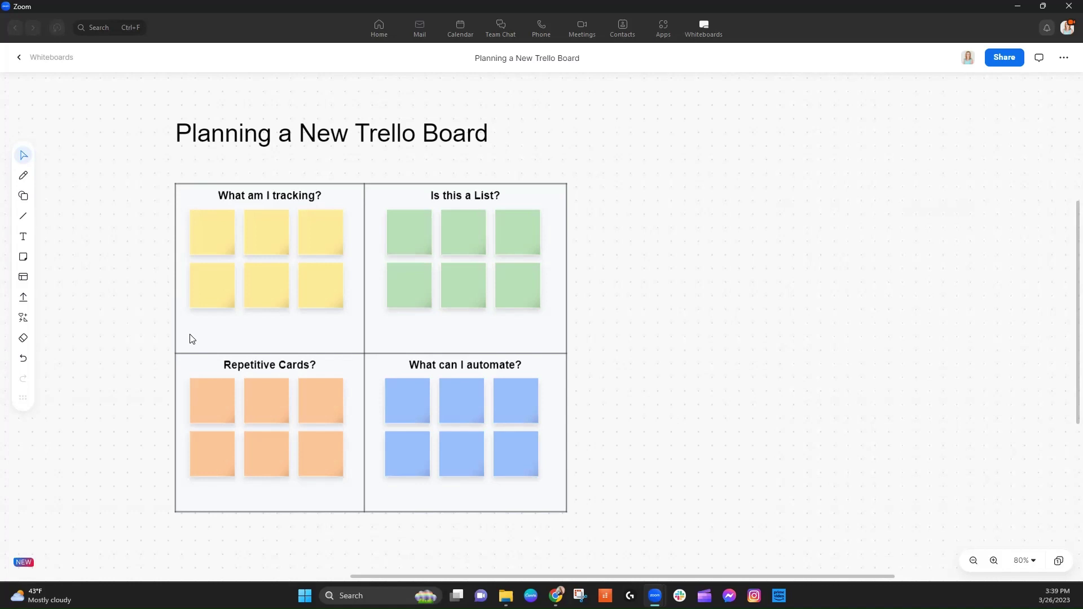
Label the first three yellow notes Time, To Do List and Recurring Tasks
click(211, 231)
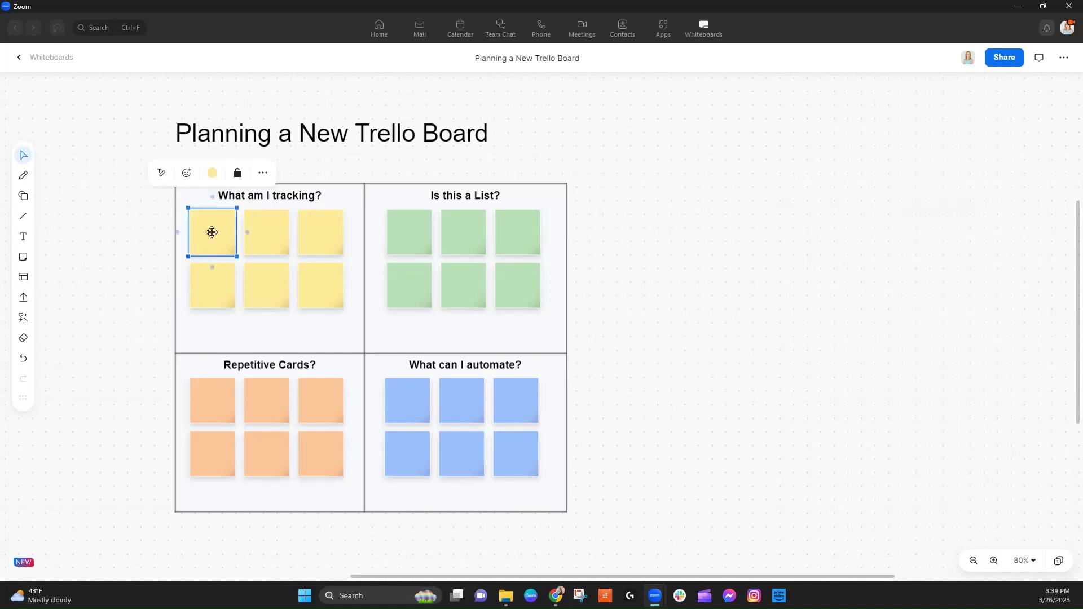
click(212, 233)
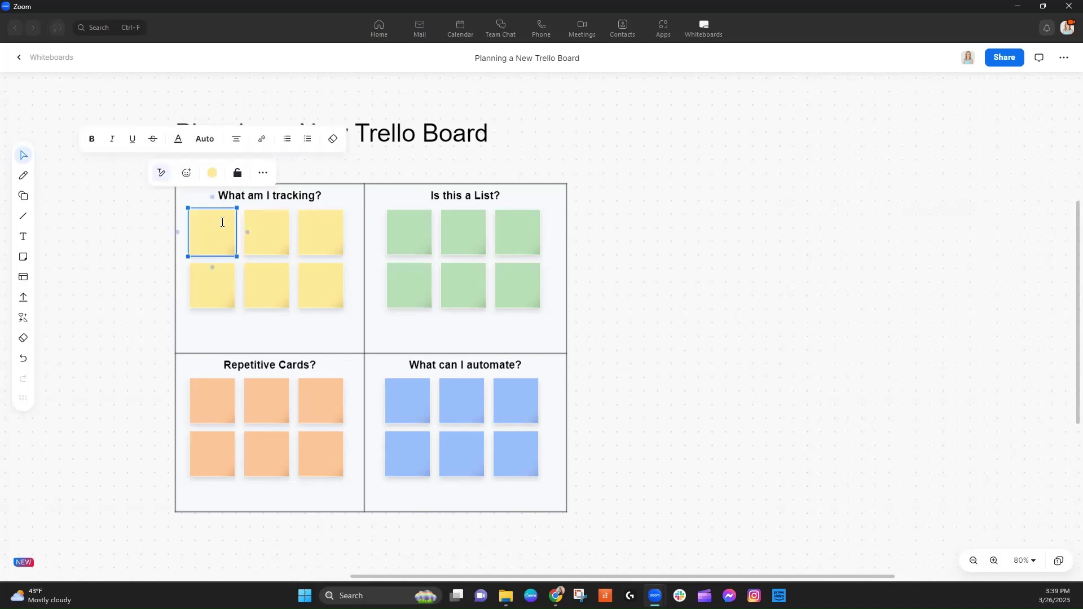
text(Time)
click(269, 233)
click(269, 233)
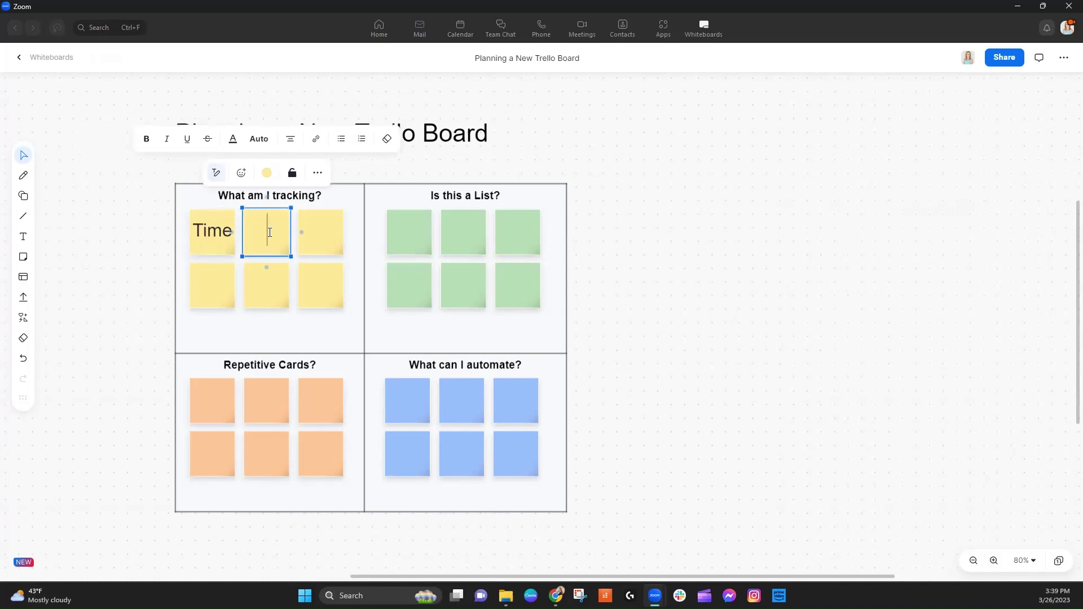
text(To Do List)
click(315, 236)
click(317, 236)
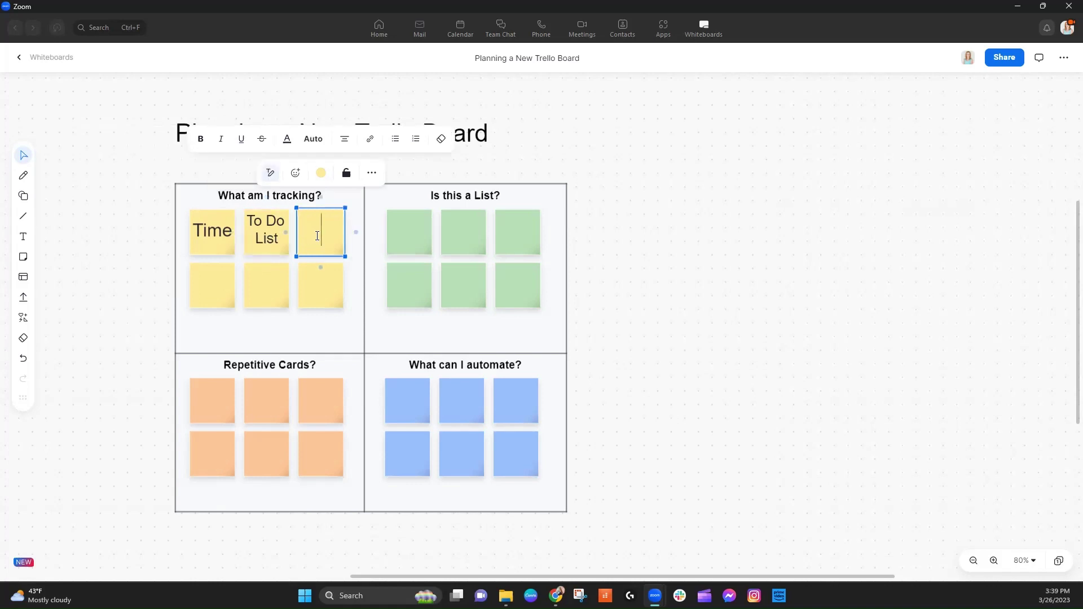
text(REcurr)
key(BackSpace)
key(BackSpace)
key(BackSpace)
key(BackSpace)
key(BackSpace)
text(ecurring Tasks)
Write 'Historical consistency' on the empty yellow note under Time
double_click(213, 282)
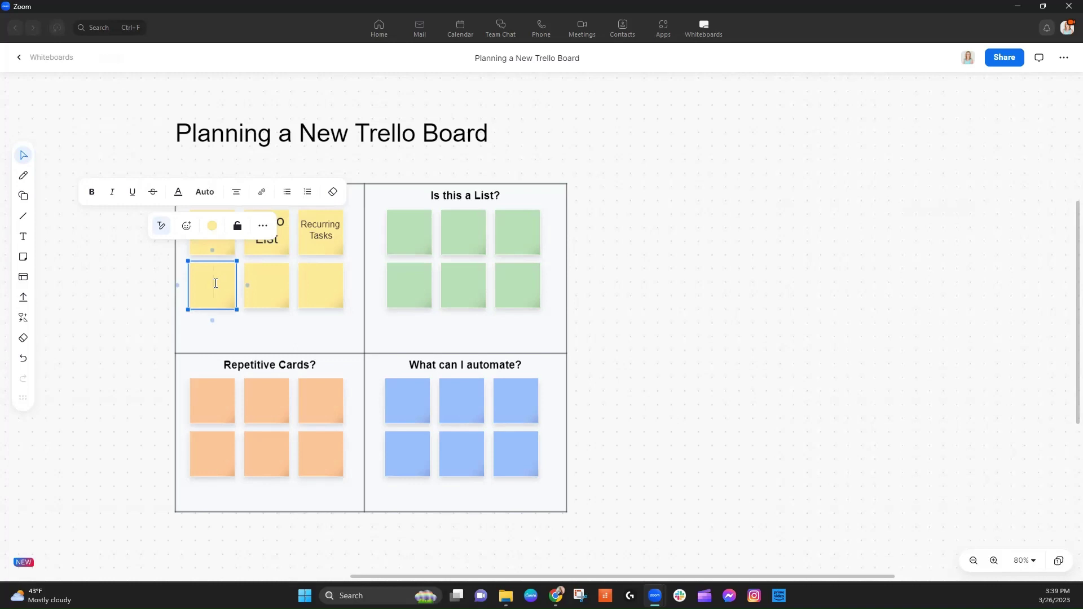
text(Historical consistency)
click(621, 333)
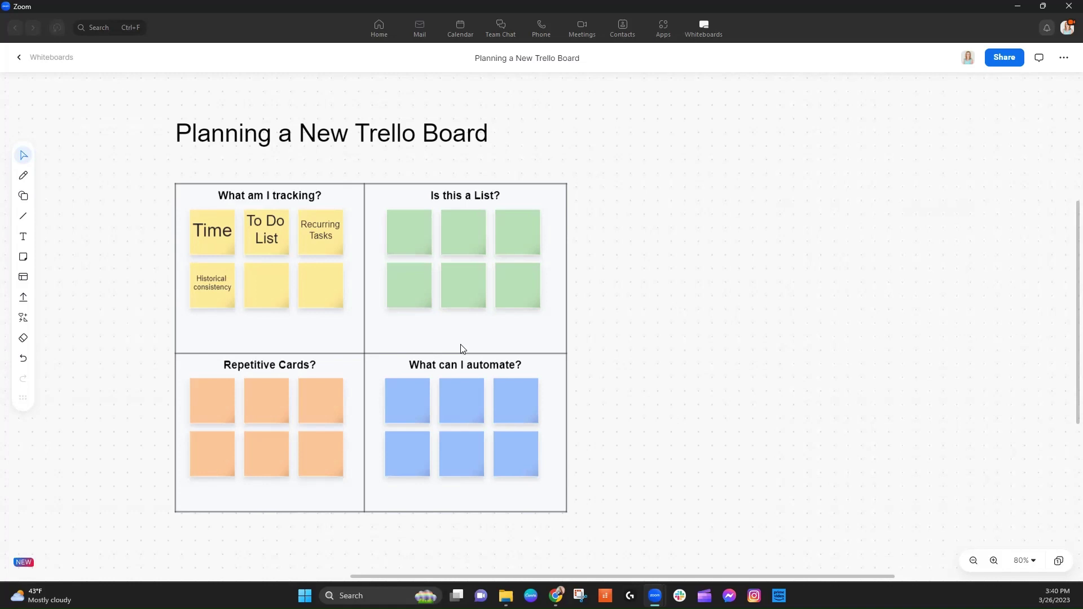
Write One-off tasks (hot list), Daily Tasks, Weekly Tasks and Monthly Tasks on the four green stickies
click(403, 235)
click(404, 237)
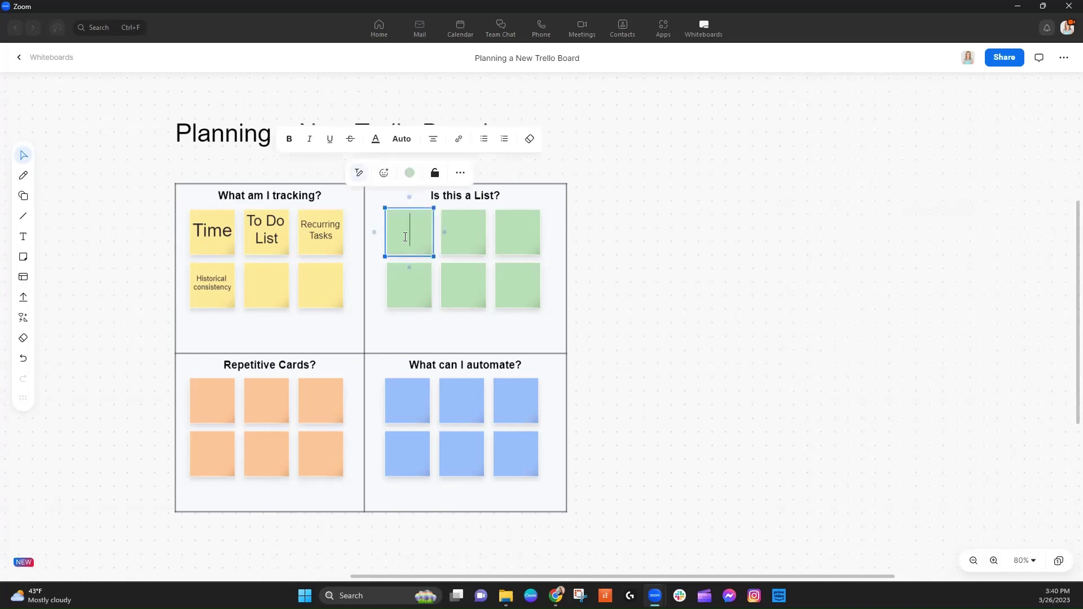
text(One-off tasks (hot list))
click(461, 231)
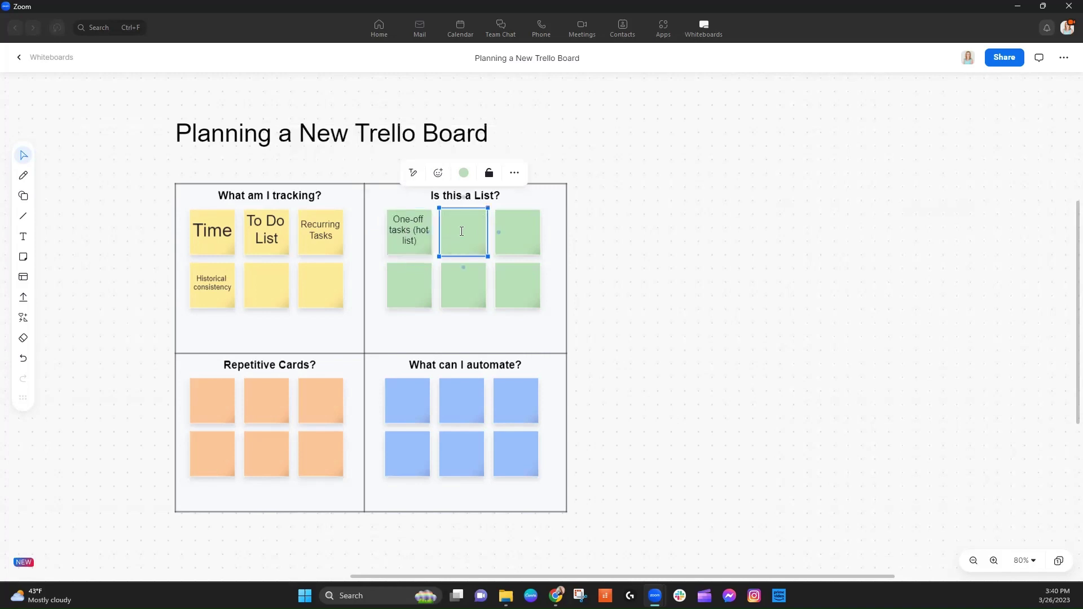
click(461, 231)
text(Daily Tasks)
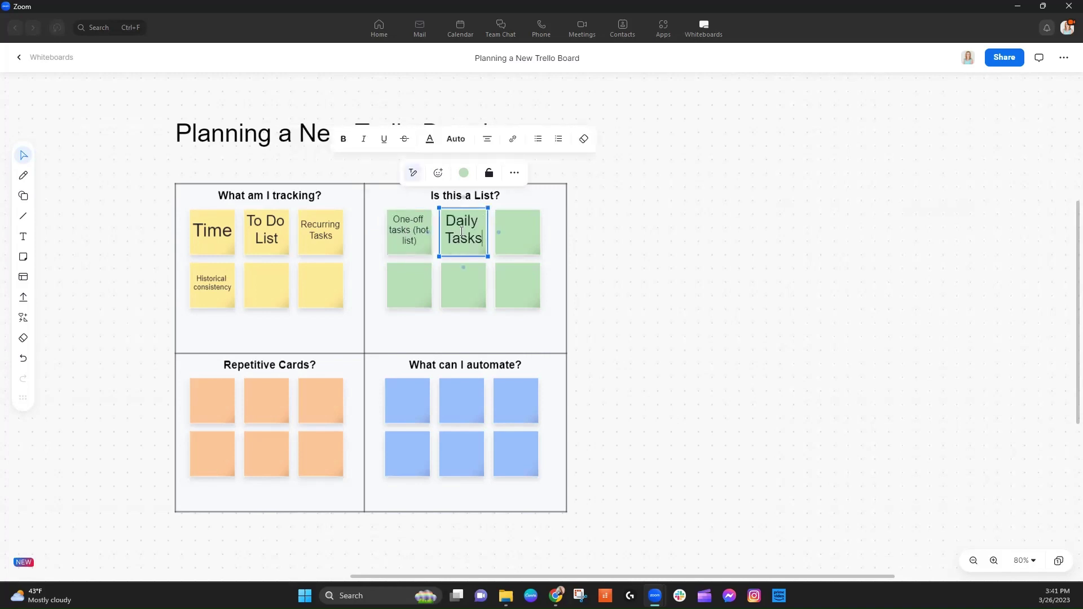
click(530, 232)
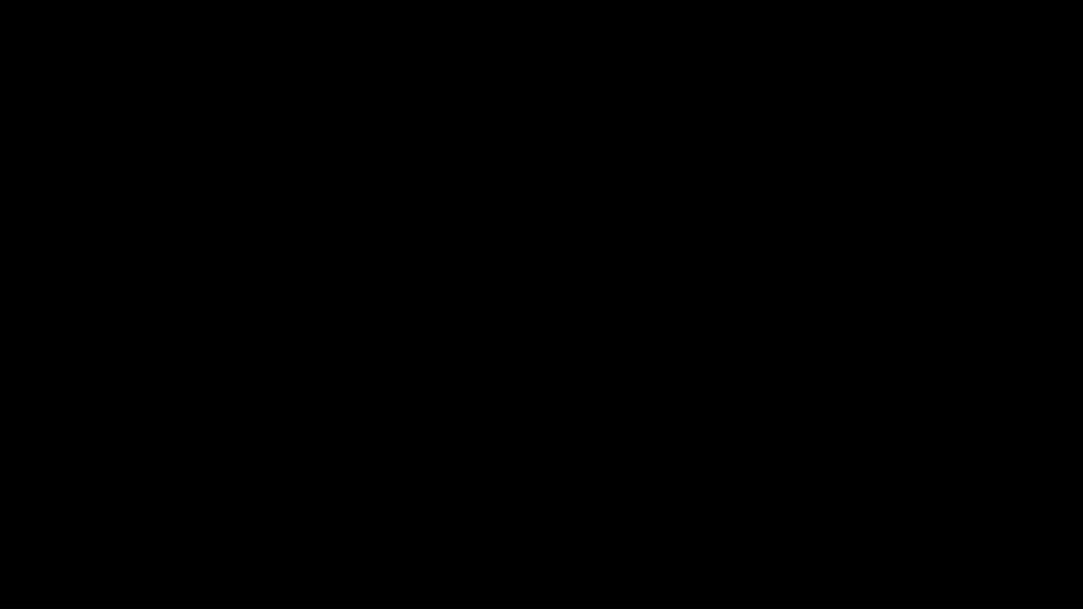
text(Week)
text(ly Tasks)
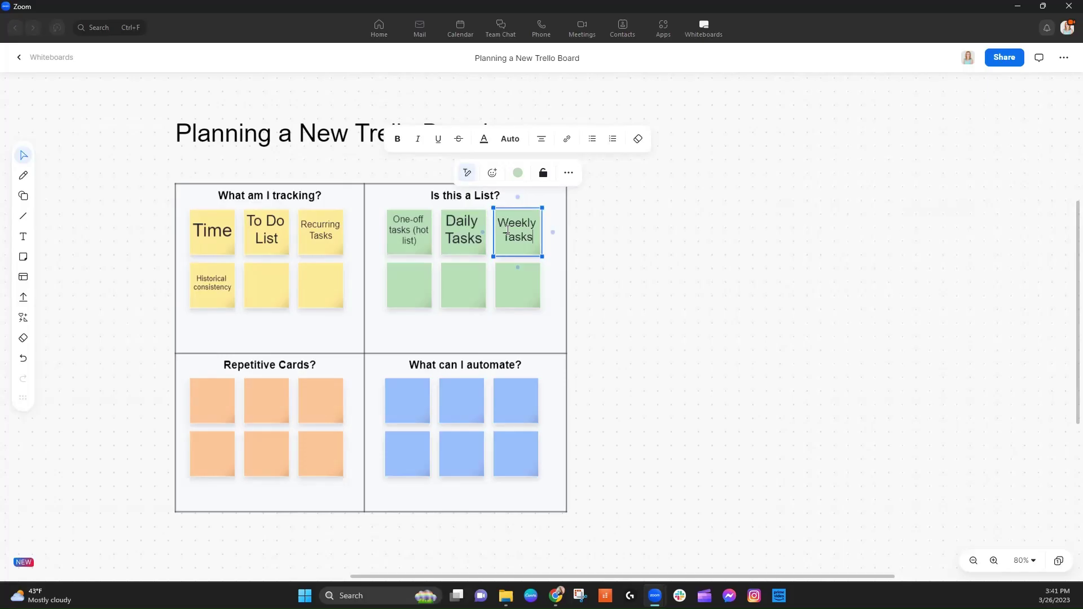
double_click(407, 286)
text(M)
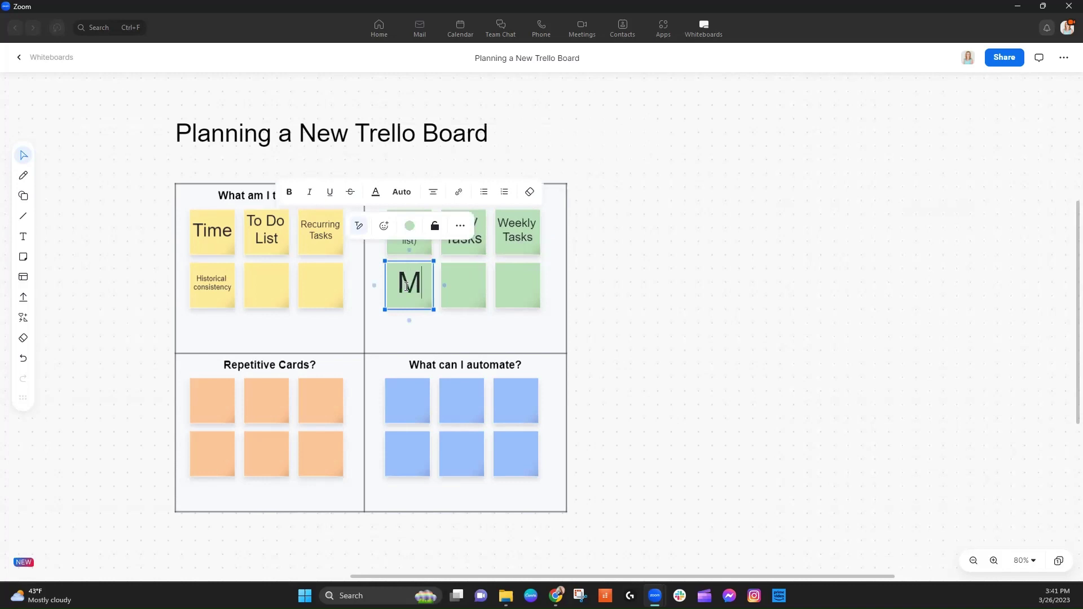
text(onthly Tasks)
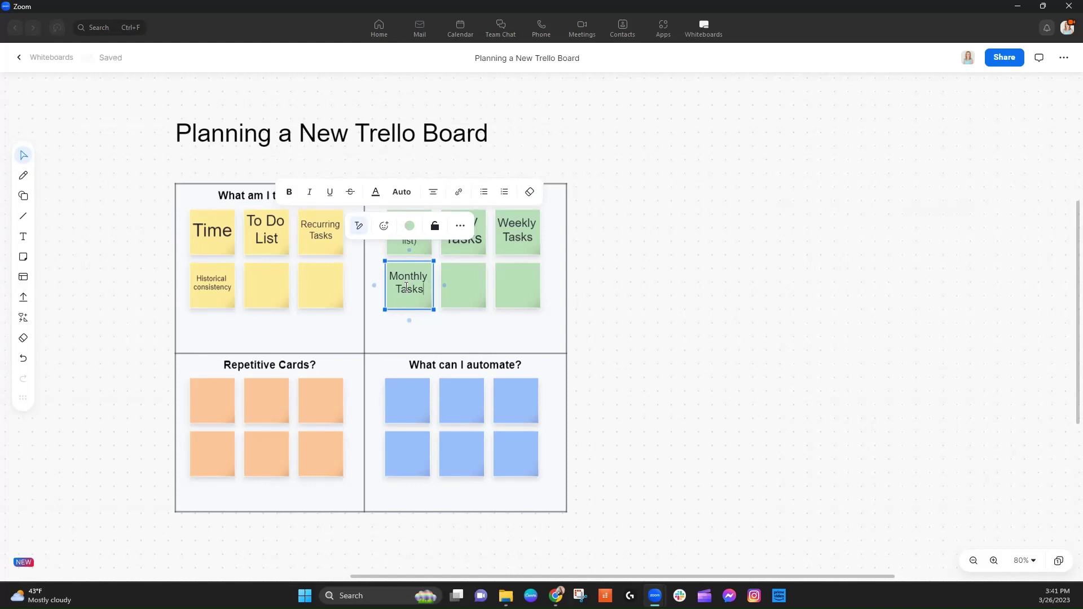
click(644, 303)
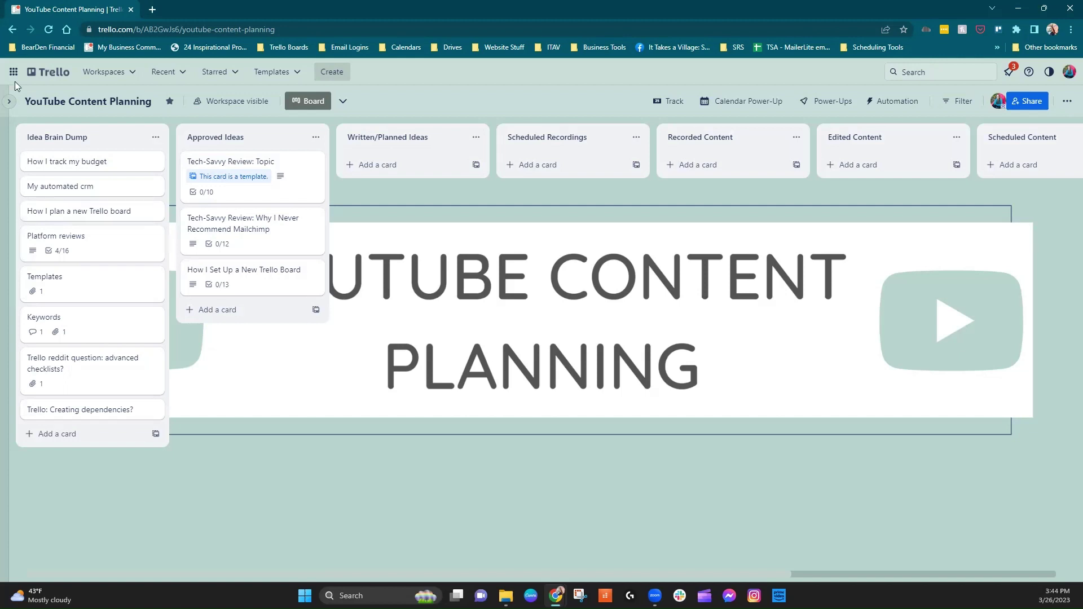
Open the 'Tech-Savvy Review: Topic' card in the Approved Ideas list
click(240, 191)
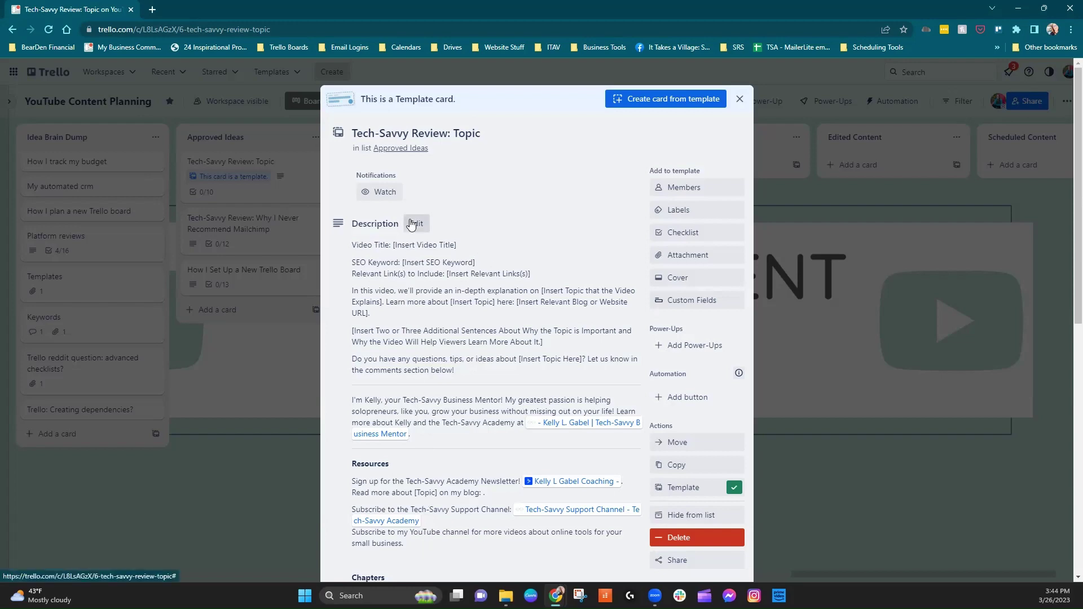
Scroll through the template card's description, Main Points/Recap checklist and To Do checklist
scroll(466, 379, down, 5)
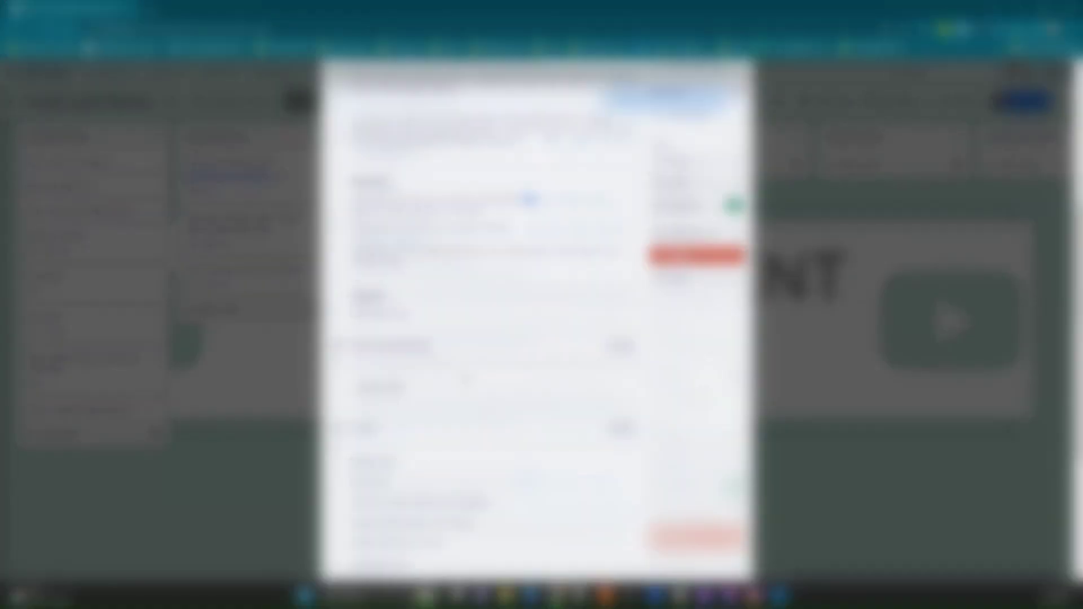
scroll(465, 379, down, 2)
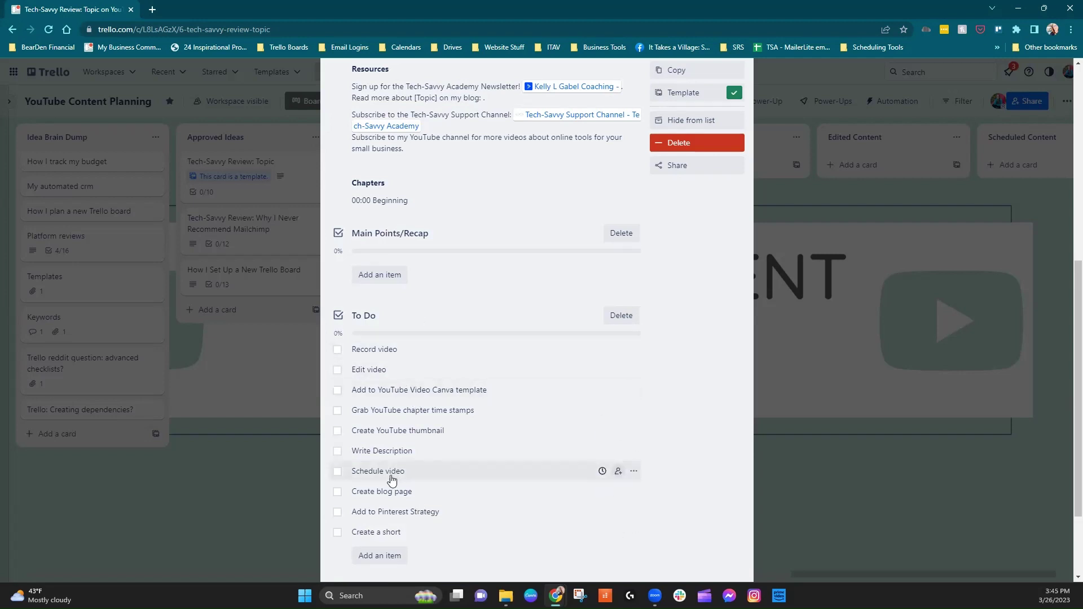
scroll(361, 417, up, 7)
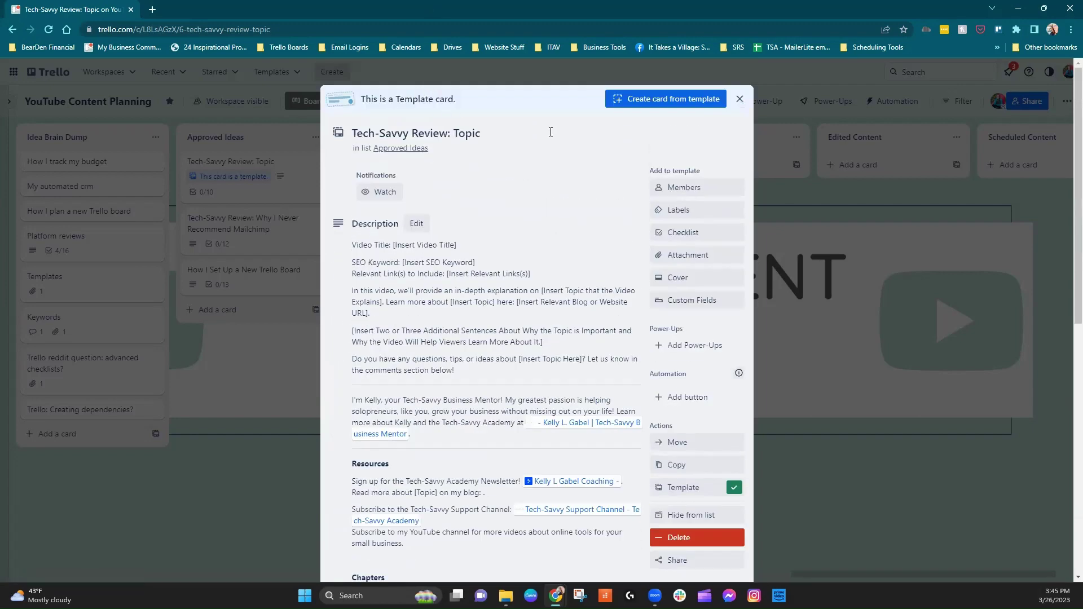
scroll(439, 256, down, 8)
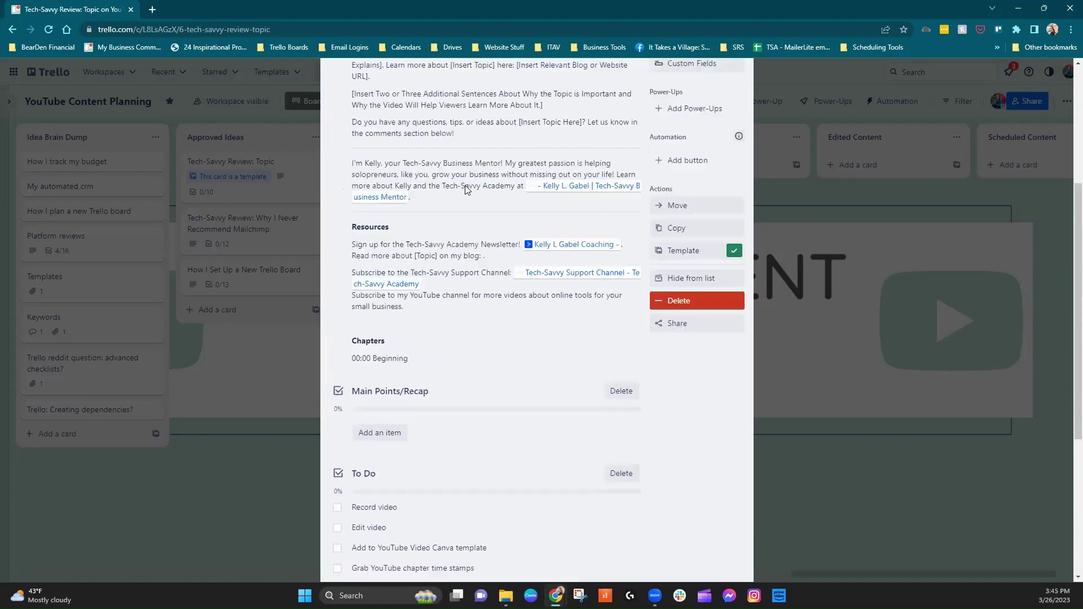
scroll(467, 192, up, 8)
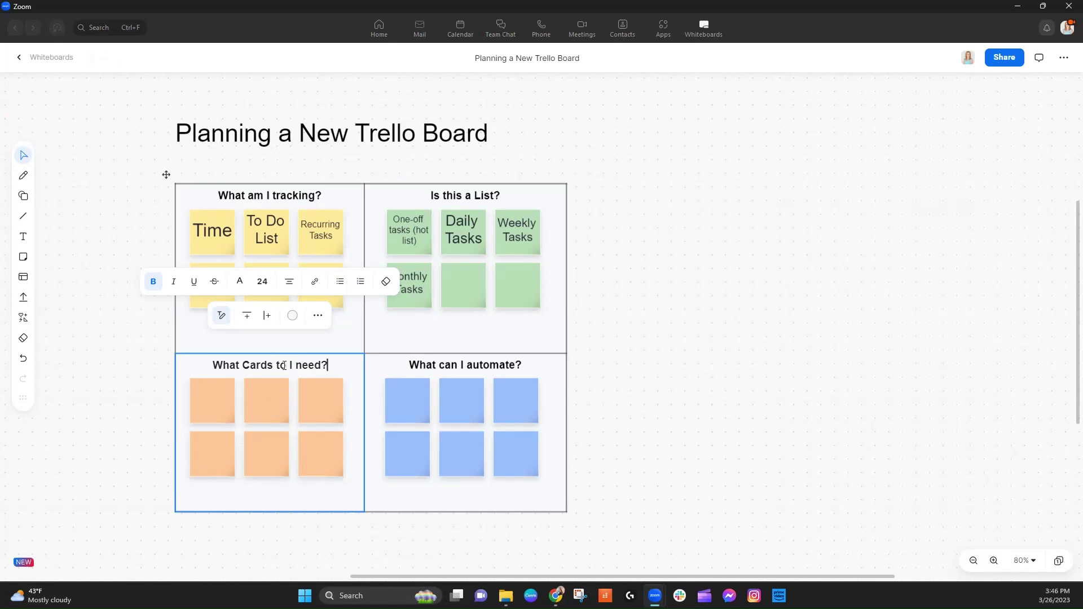
Commit the orange quadrant heading as 'What Cards to I need?'
click(129, 334)
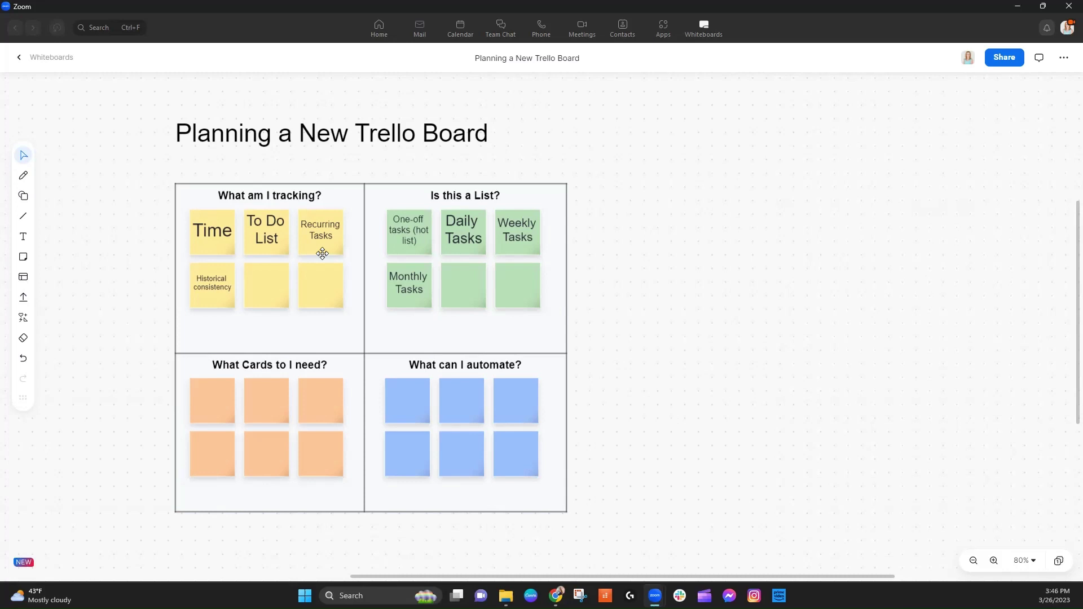
Write Fresh Pins, 5 Repins and Morning Routine on the top row of orange notes
double_click(211, 402)
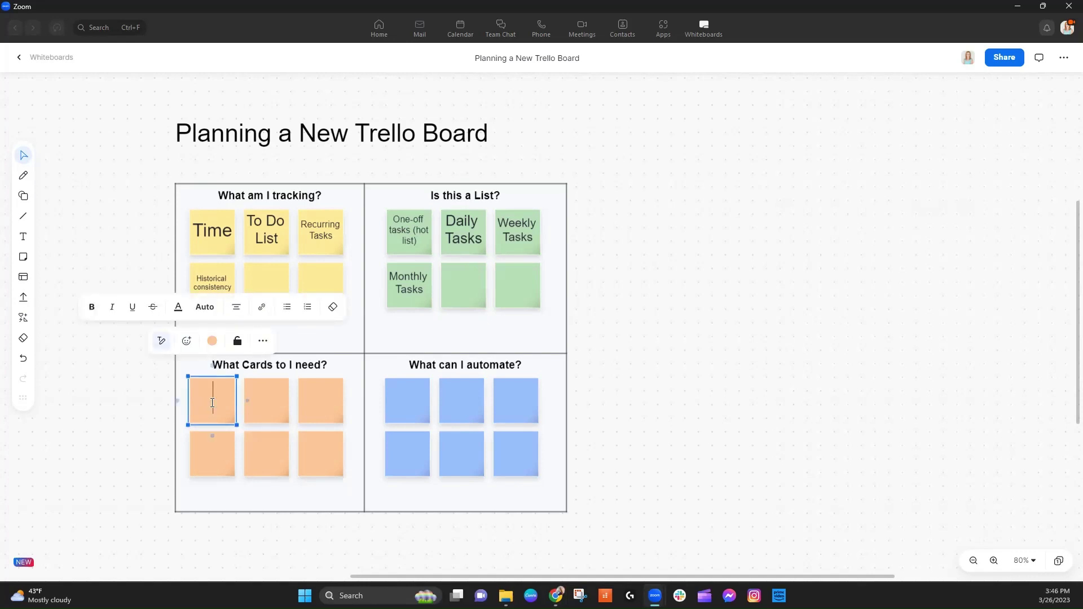
text(Fresh Pins)
double_click(259, 397)
text(5)
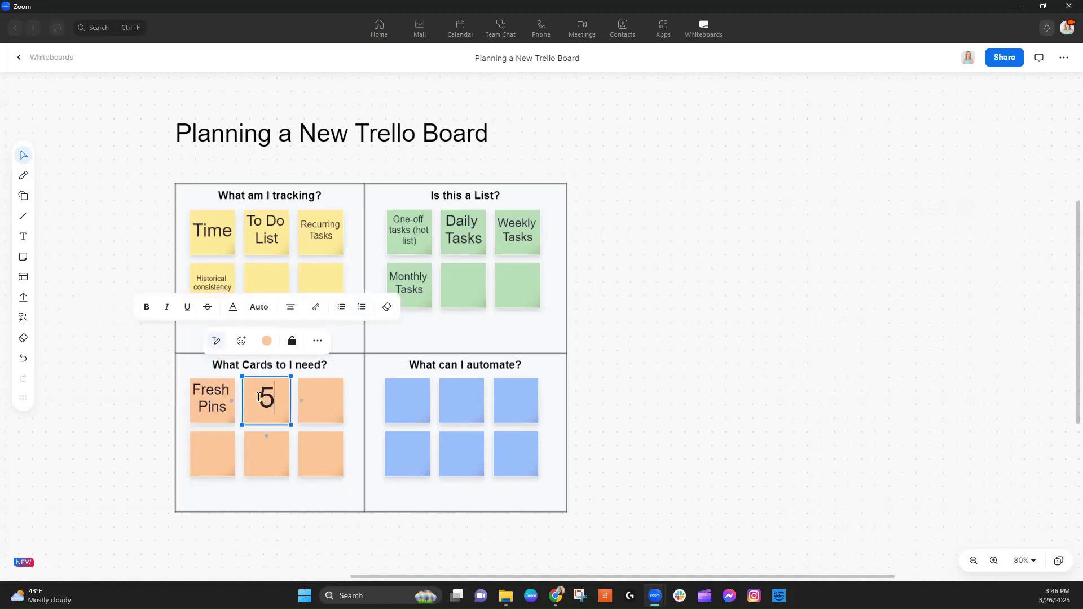
text( Repins)
double_click(314, 399)
text(Morning R)
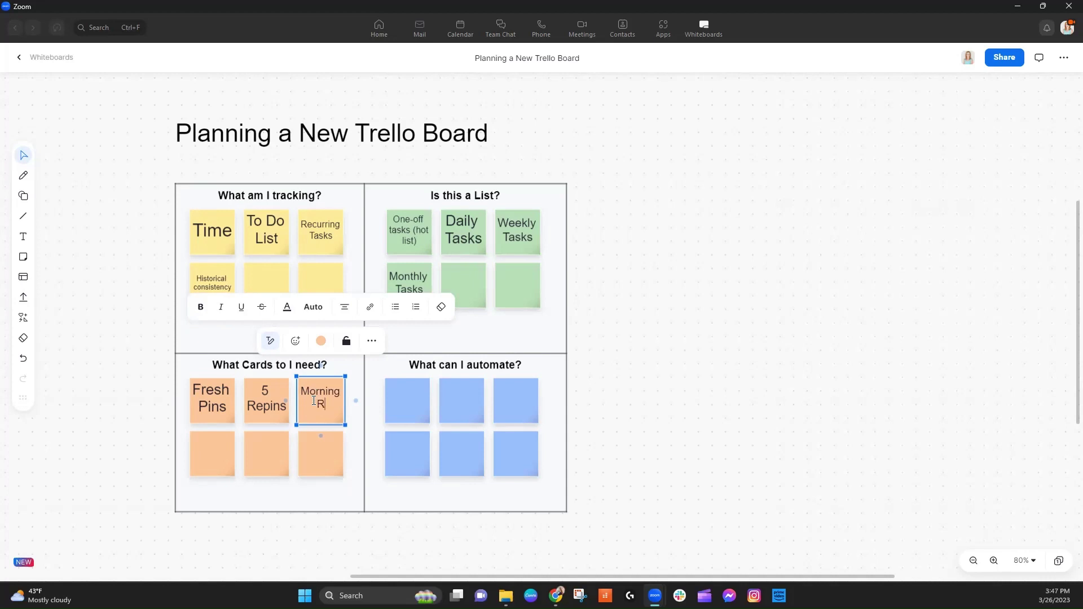
text(outine)
Write Weekly Newsletter, YouTube Video and Edit Podcast episode on the bottom row of orange notes
double_click(214, 453)
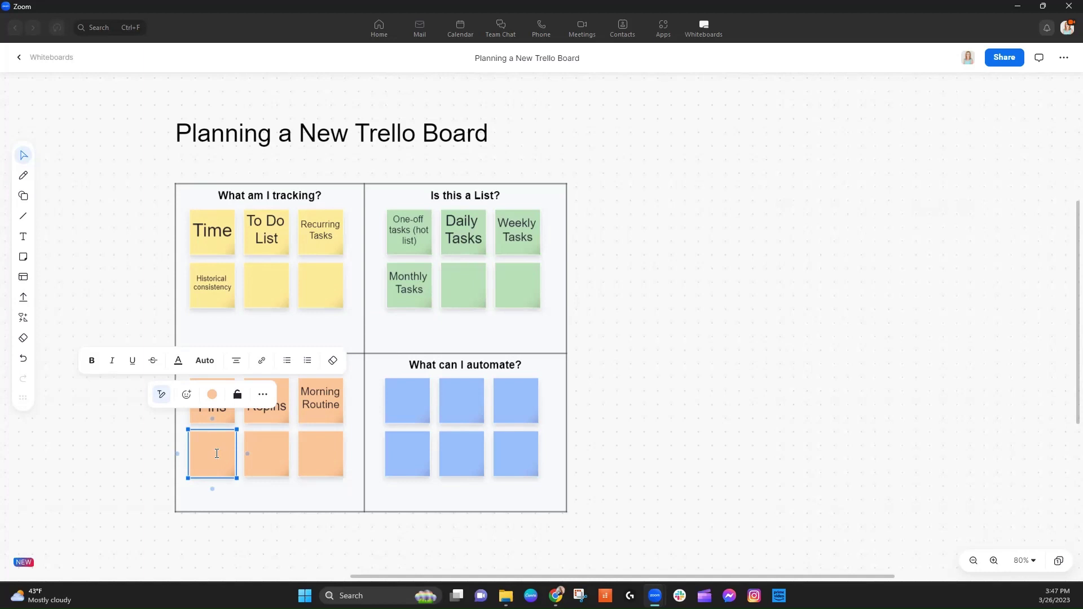
text(Weekly Newsletter)
double_click(271, 451)
text(YouT)
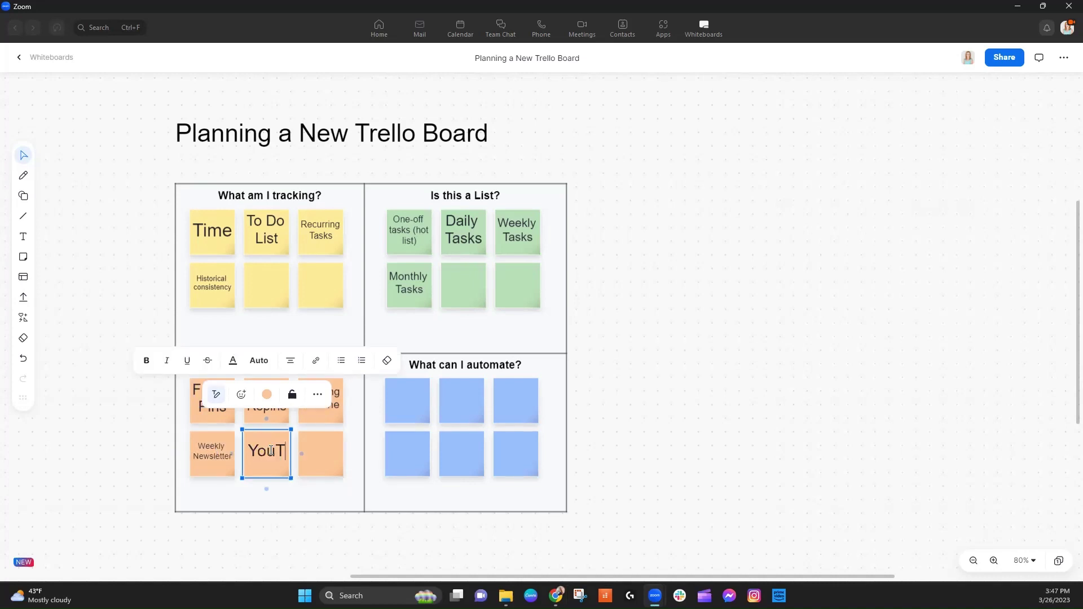
text(ube Video)
double_click(331, 452)
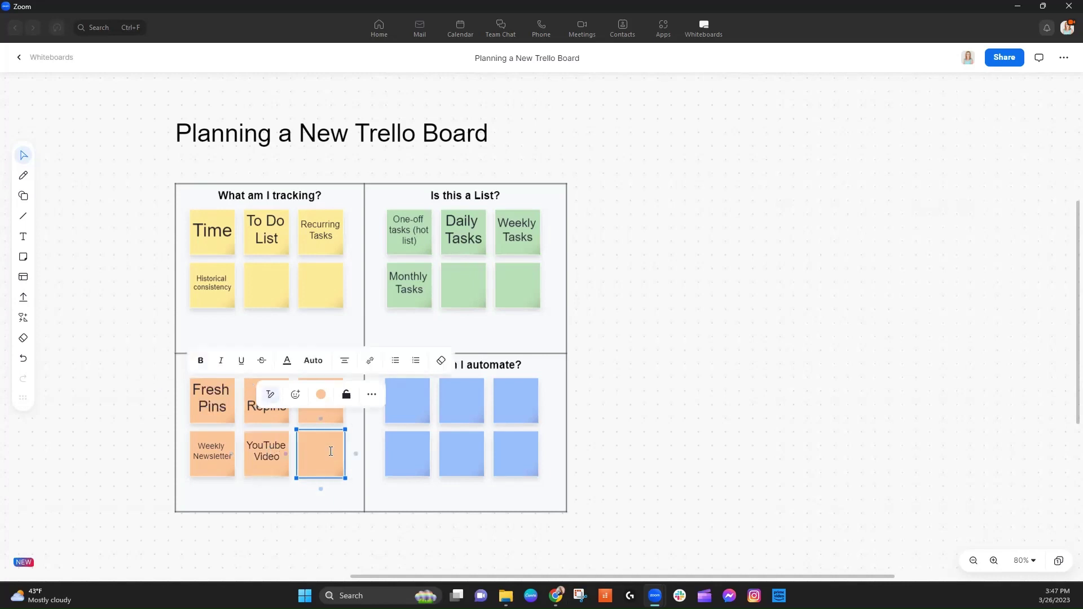
text(Edit Podcast episode)
click(283, 486)
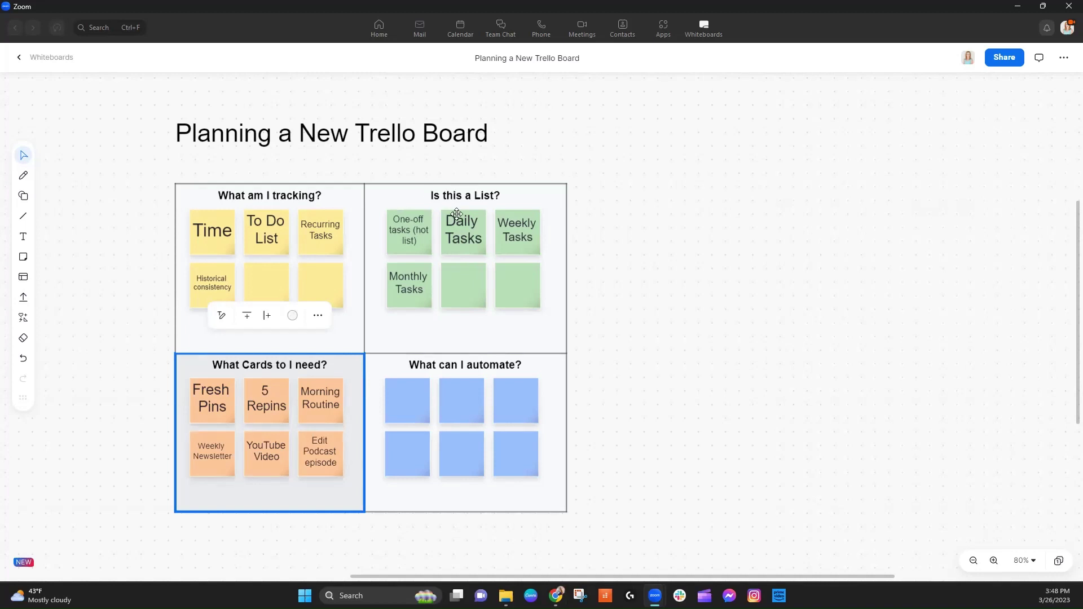
Line up Daily Tasks, Weekly Tasks and Monthly Tasks side by side across the top
drag(456, 214, 634, 134)
click(514, 222)
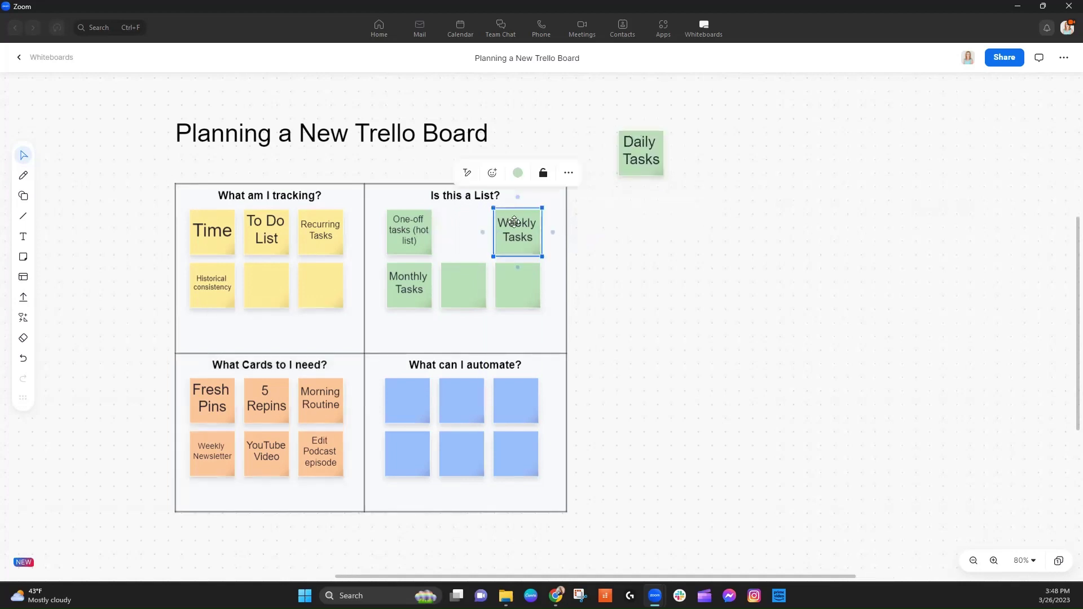
drag(513, 222, 778, 143)
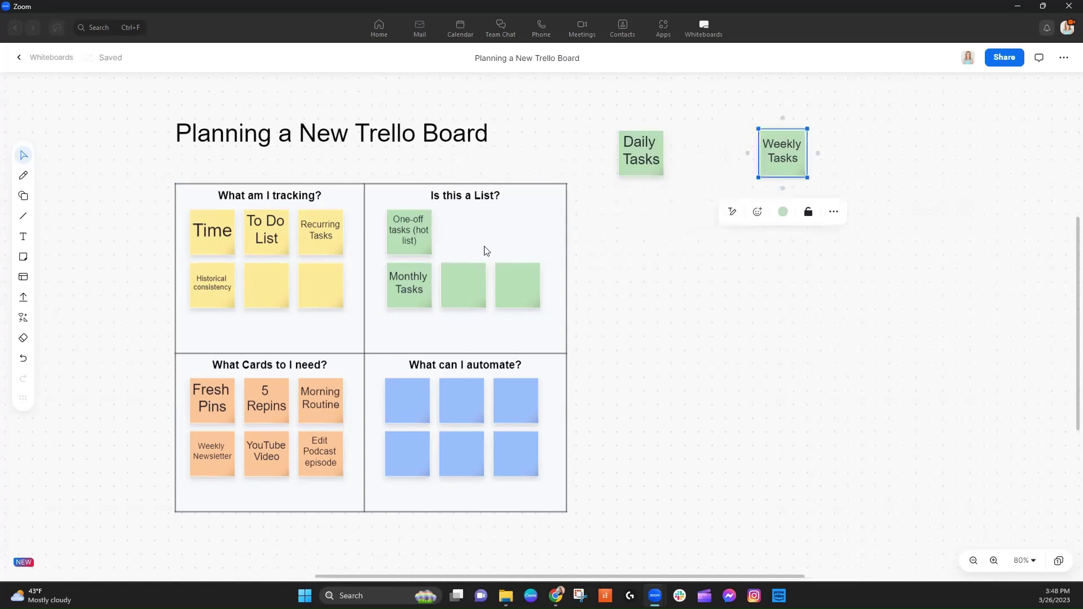
drag(399, 279, 926, 151)
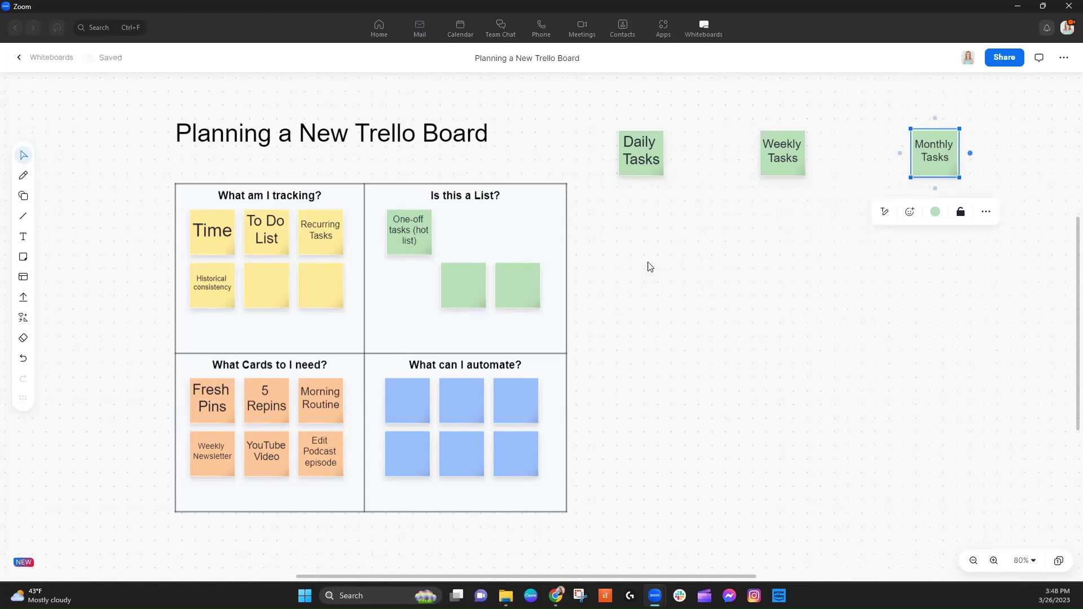
Stack Fresh Pins, Morning Routine and 5 Repins in a column under Daily Tasks
click(210, 424)
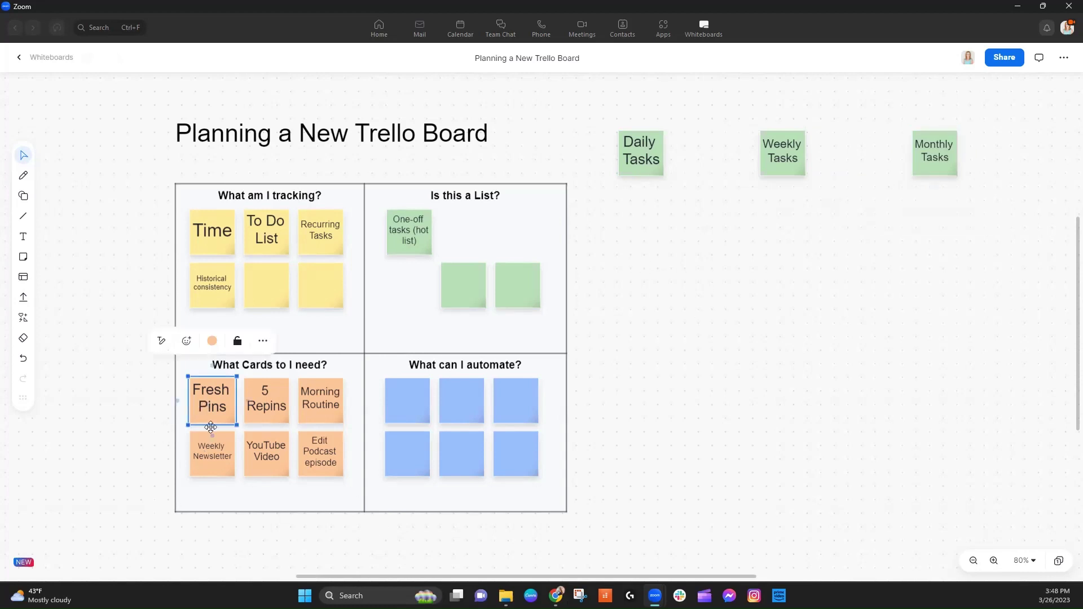
drag(211, 427, 639, 245)
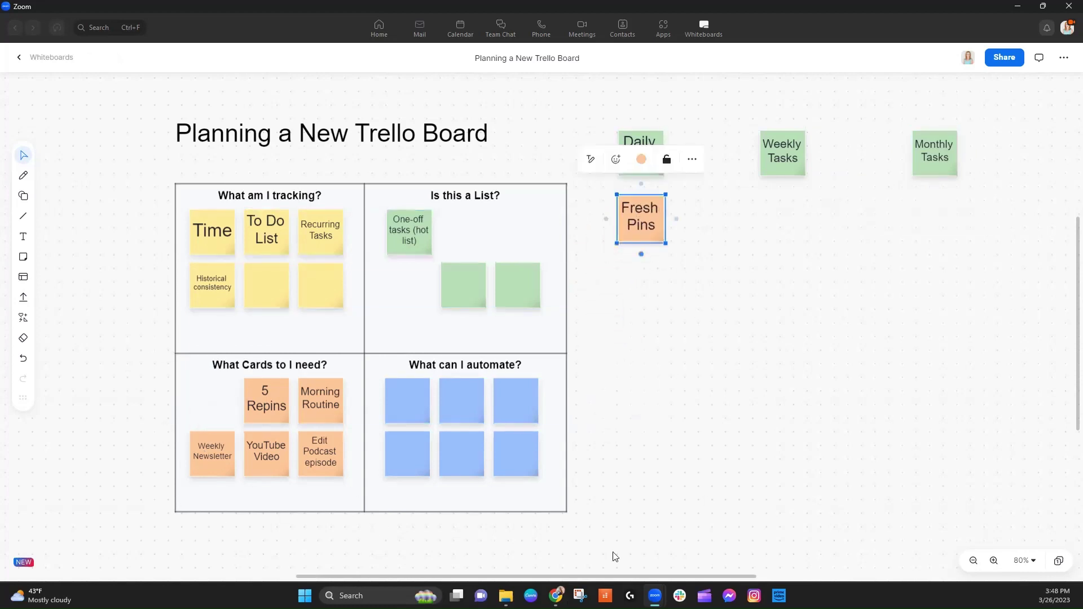
drag(313, 398, 636, 289)
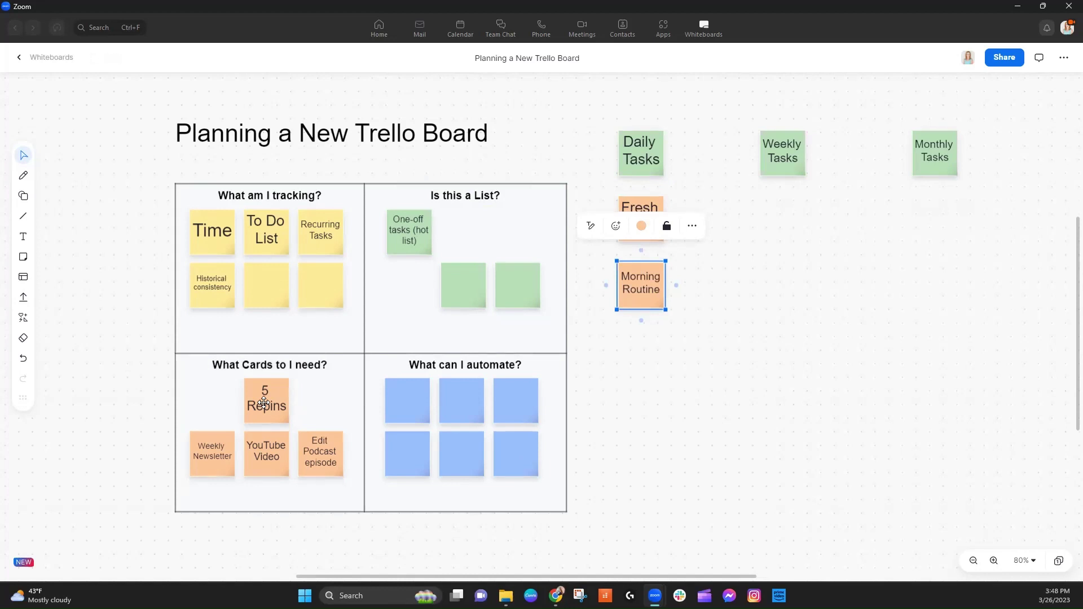
drag(263, 401, 640, 352)
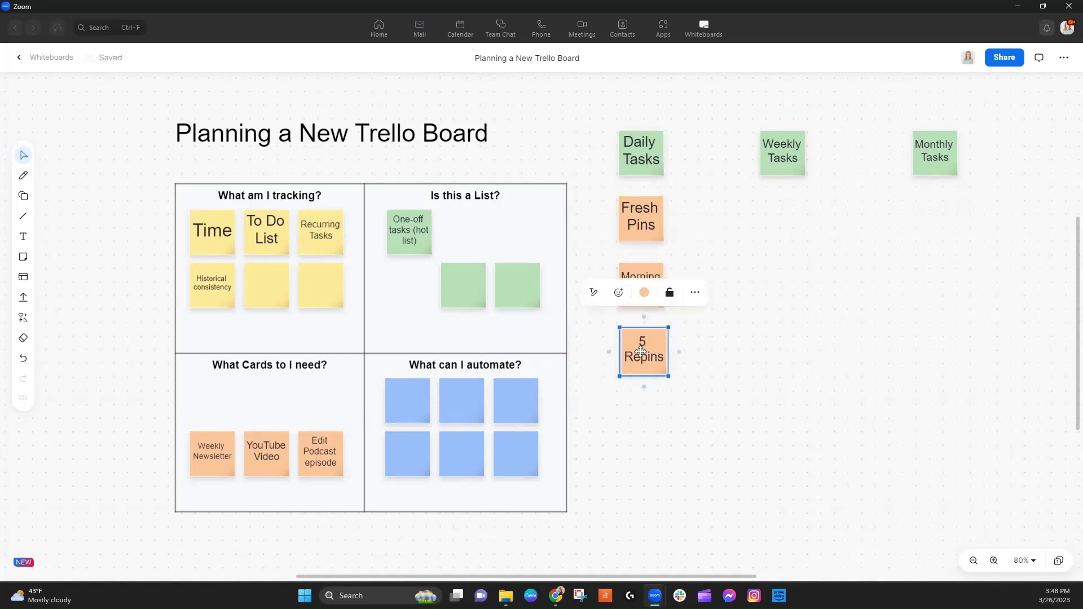
click(741, 356)
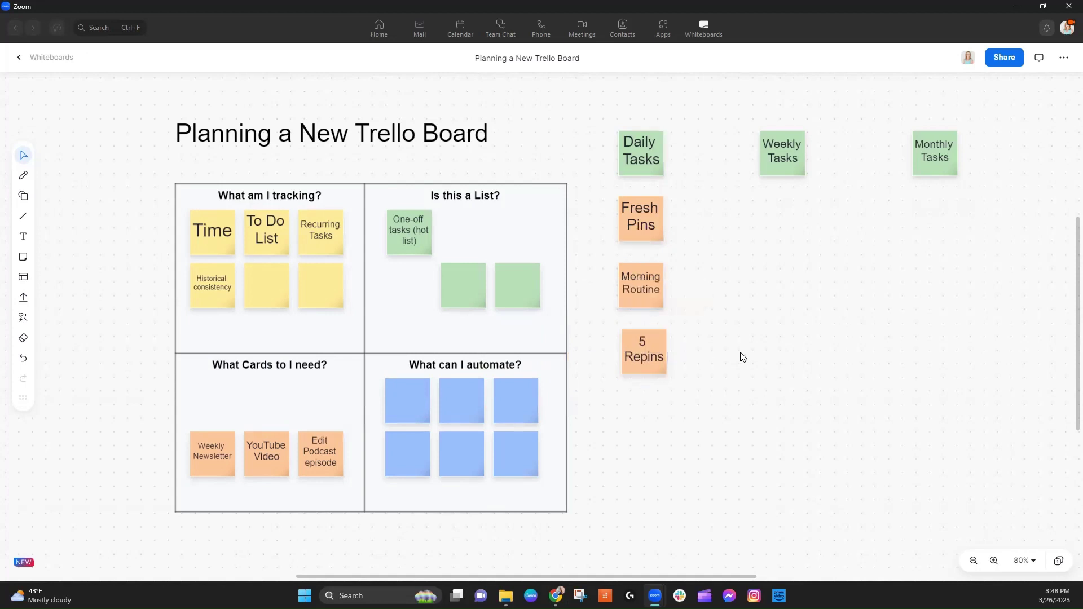
drag(641, 347, 639, 348)
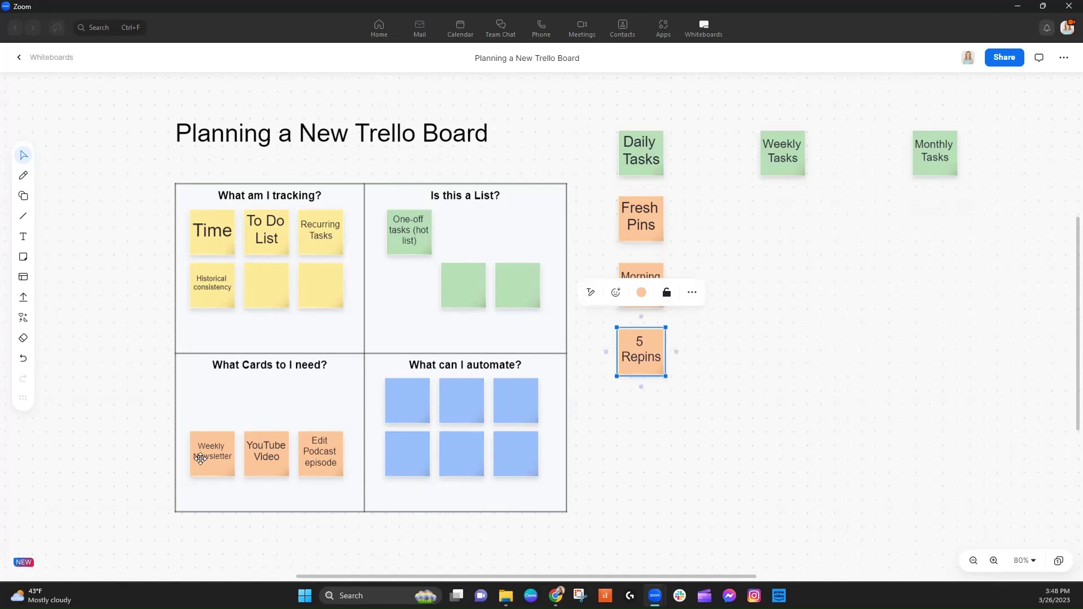
Stack Weekly Newsletter, YouTube Video and Edit Podcast episode under Weekly Tasks; put a blank yellow note under Monthly Tasks
drag(201, 458, 770, 225)
drag(252, 448, 782, 287)
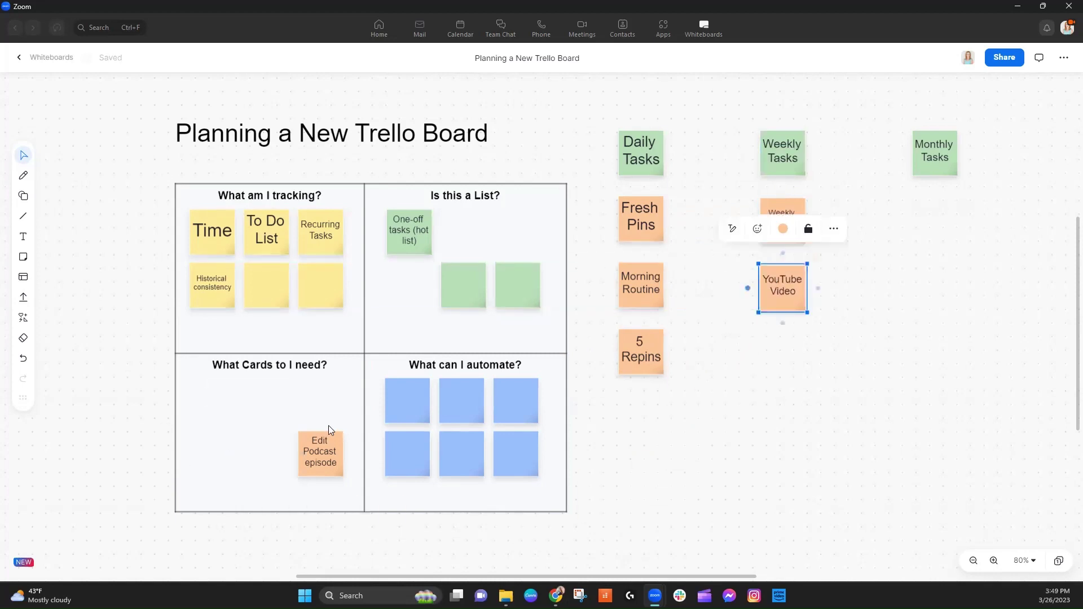
drag(315, 458, 776, 356)
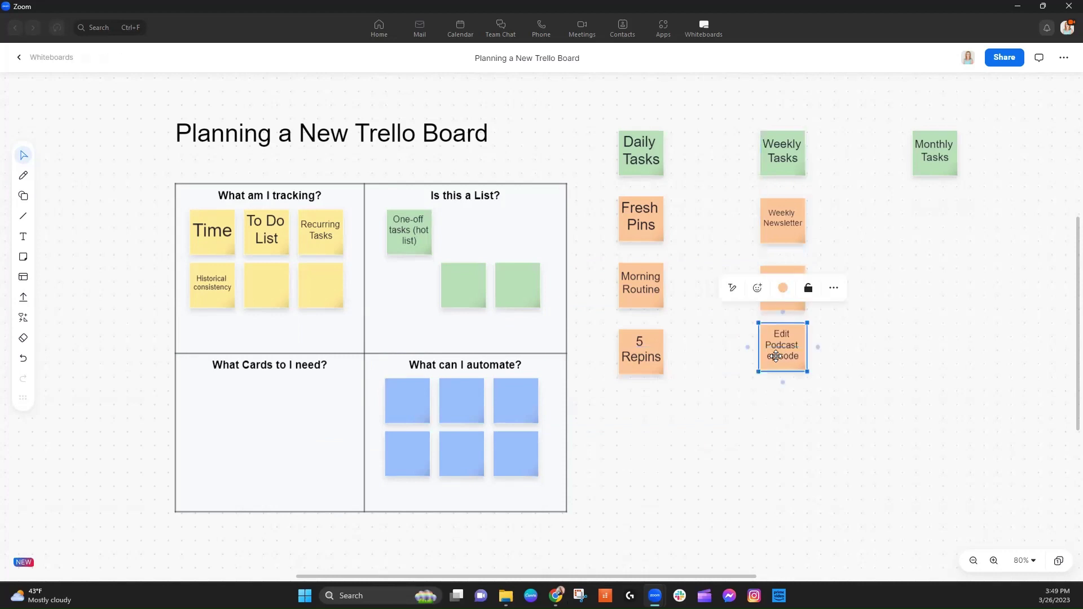
drag(273, 286, 942, 222)
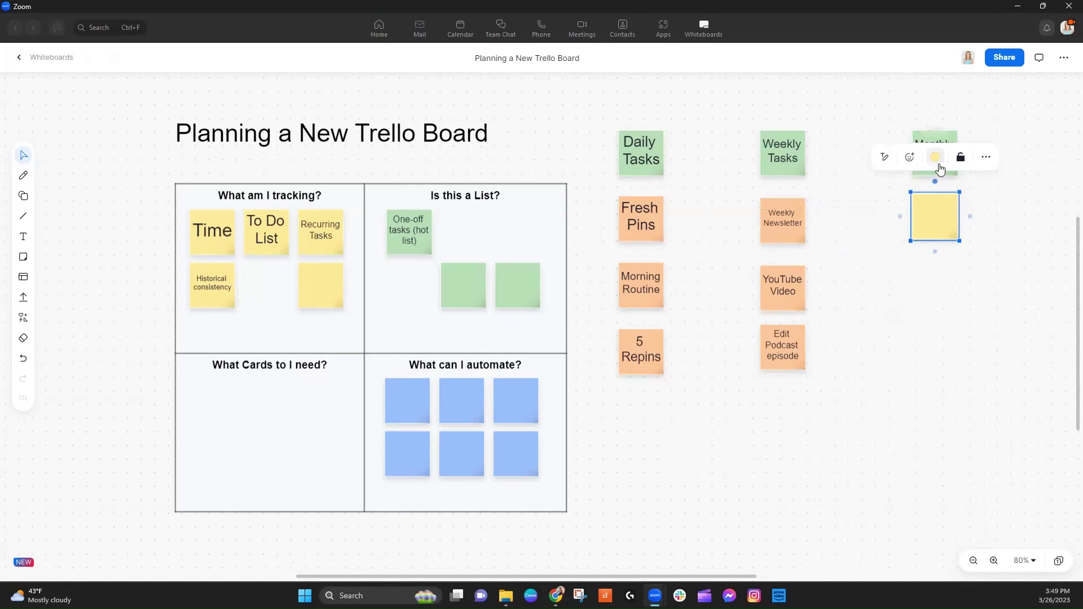
Turn the note under Monthly Tasks orange and write 'Back up my Website' on it
click(935, 157)
click(925, 190)
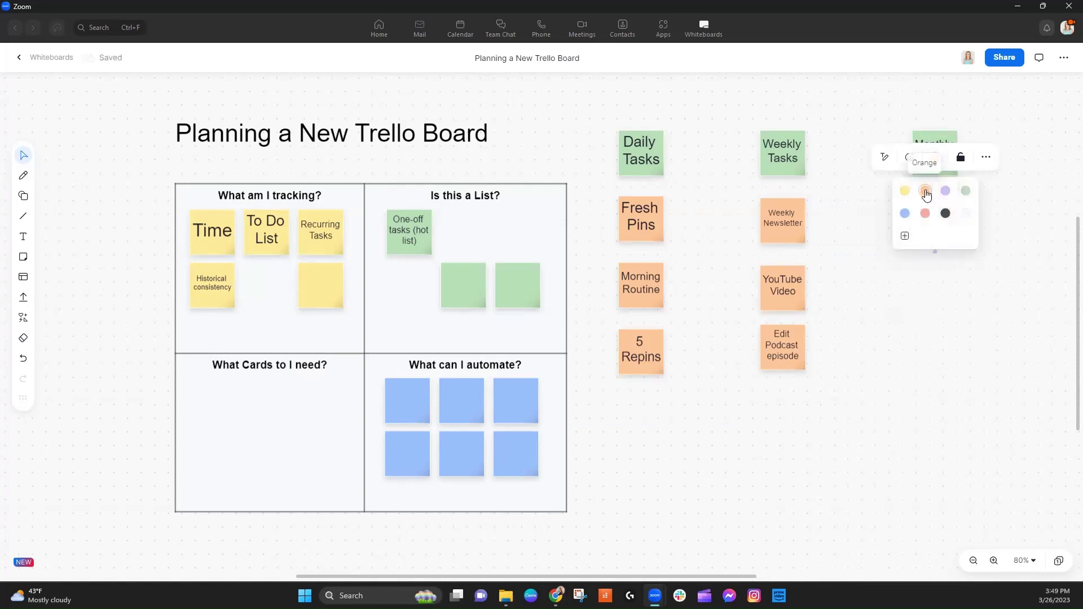
click(955, 299)
click(934, 217)
click(937, 222)
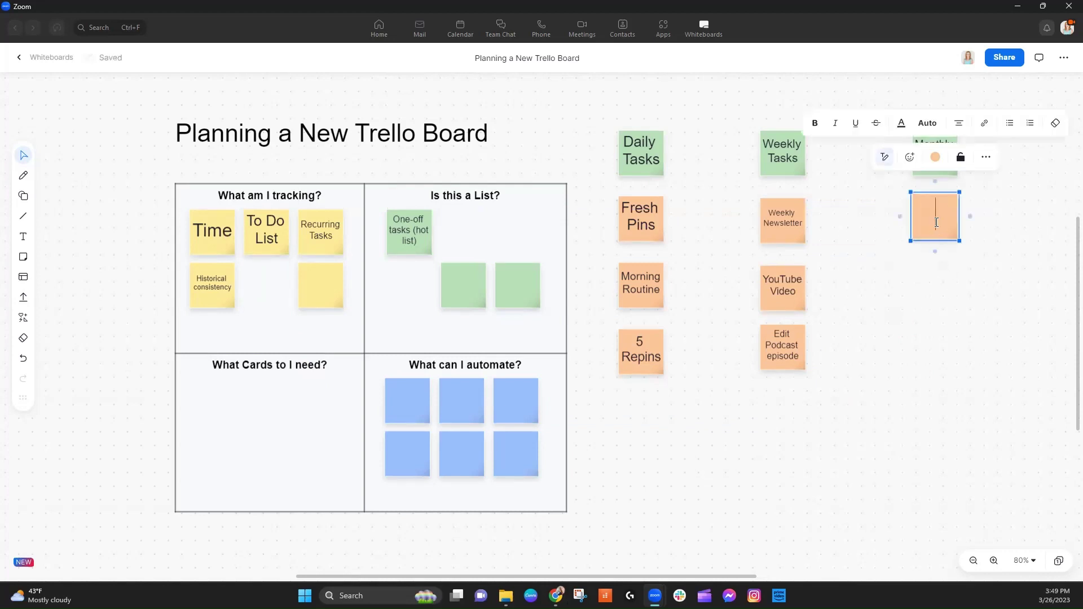
text(Back up my Website)
click(688, 249)
Add a second orange note reading 'Balance business budget' in the Monthly column
drag(322, 287, 930, 292)
click(931, 289)
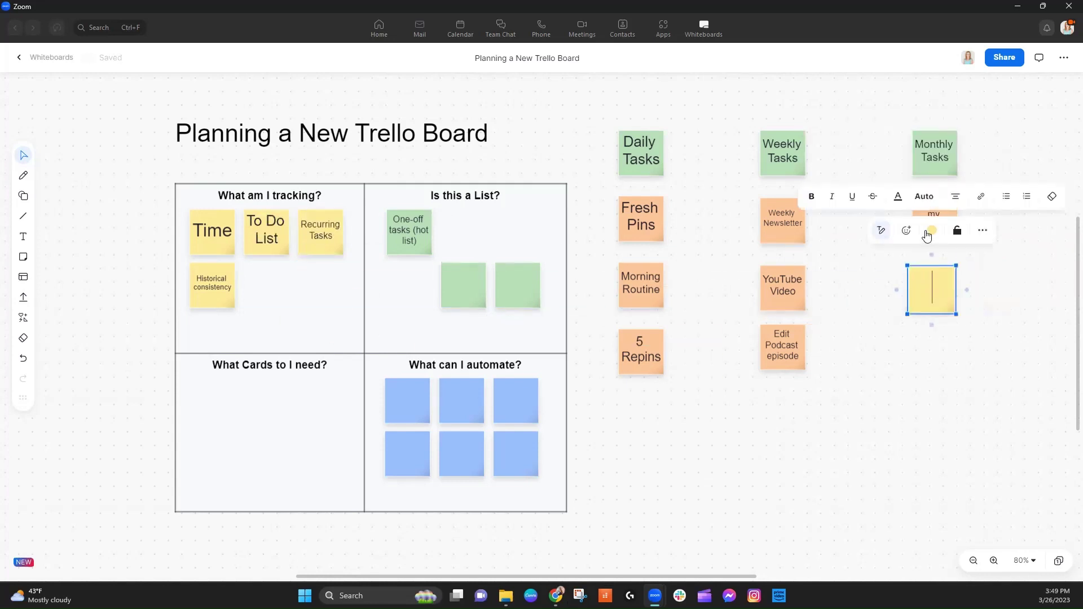
click(926, 234)
click(925, 261)
text(B)
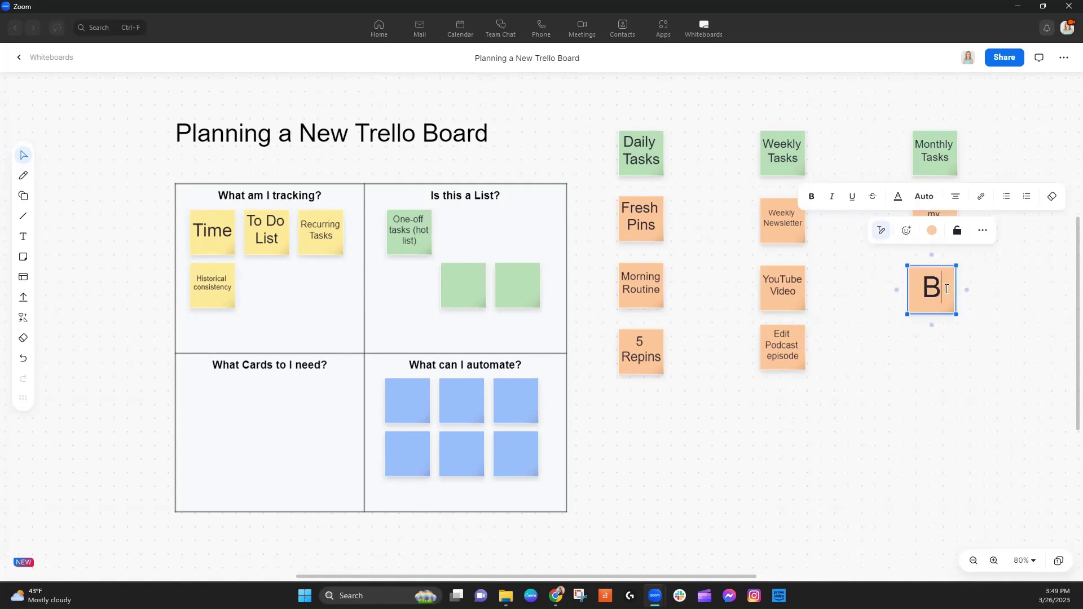
text(alance business budget)
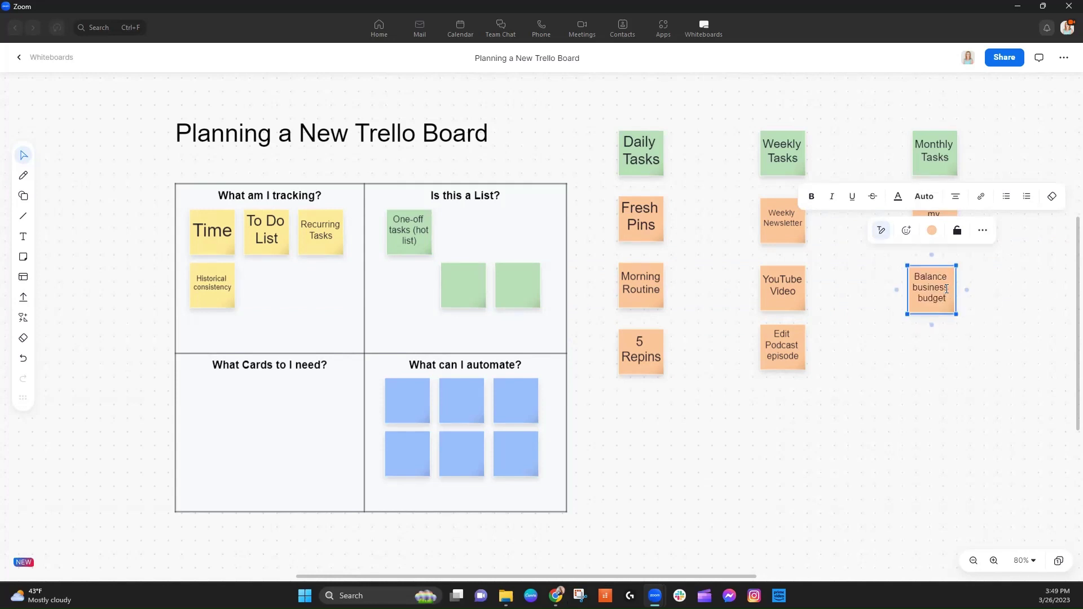
Move an empty note below it and write 'Reconcile CRM'
click(467, 282)
drag(466, 282, 648, 416)
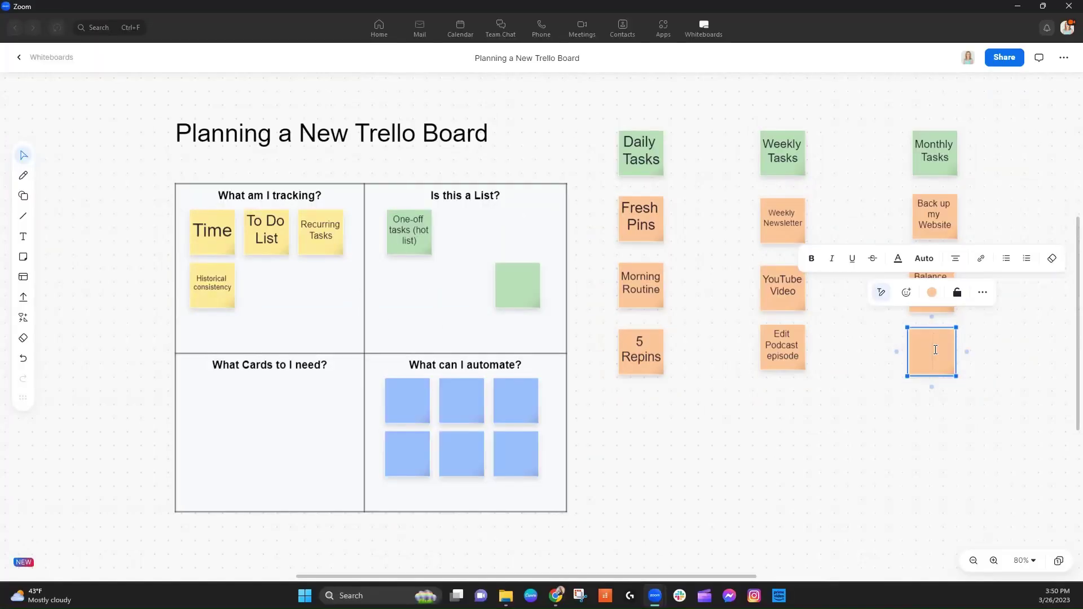
text(Reconcile CRM)
click(1004, 364)
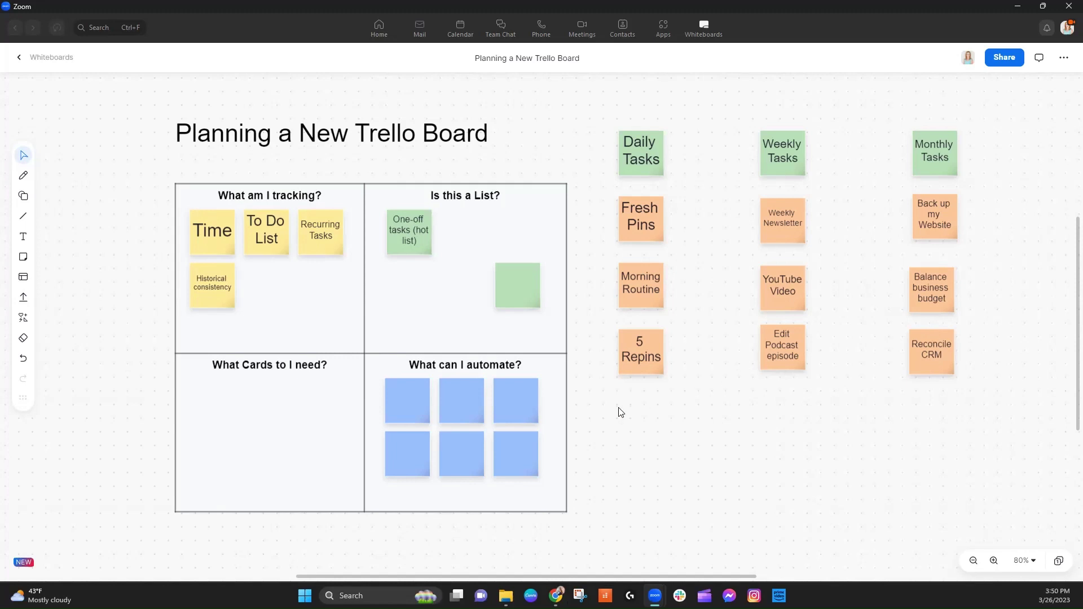
Write Reminders on the first blue note and Habit Tracking on the second
click(409, 401)
click(410, 401)
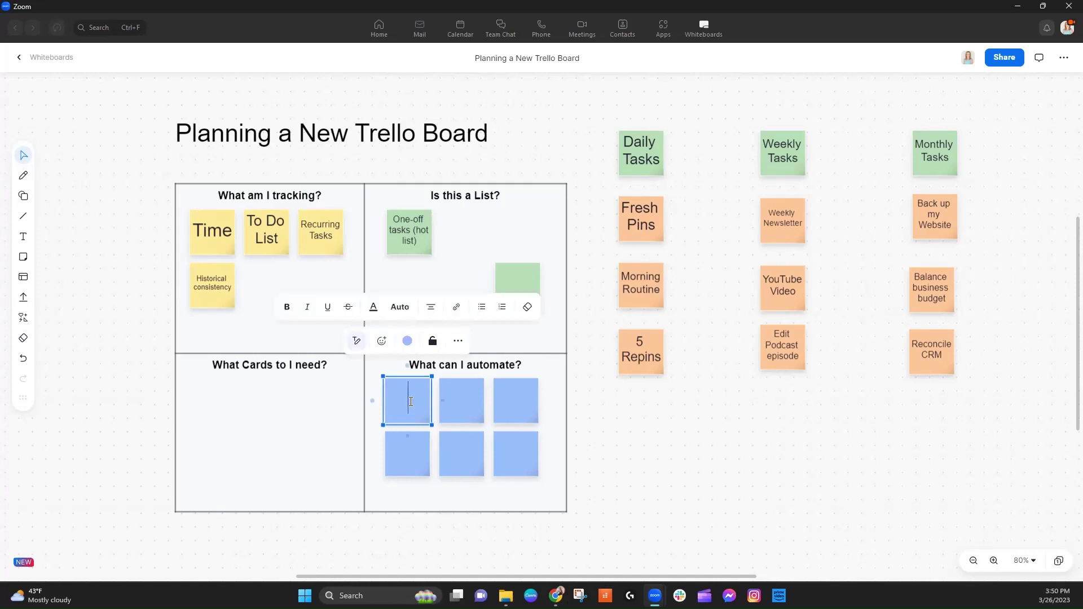
text(Reminders)
click(646, 384)
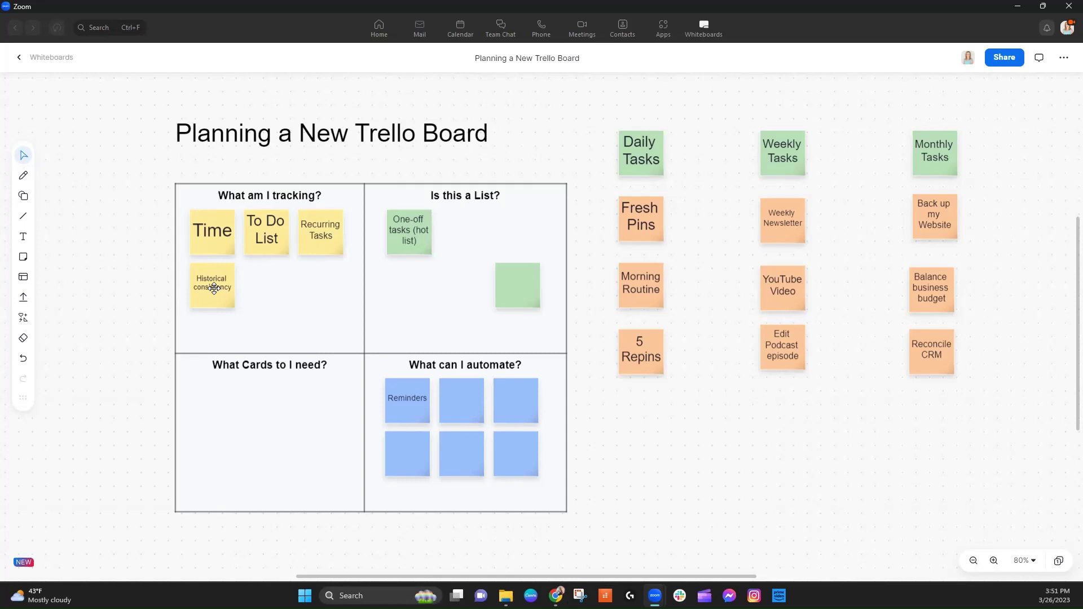
click(471, 403)
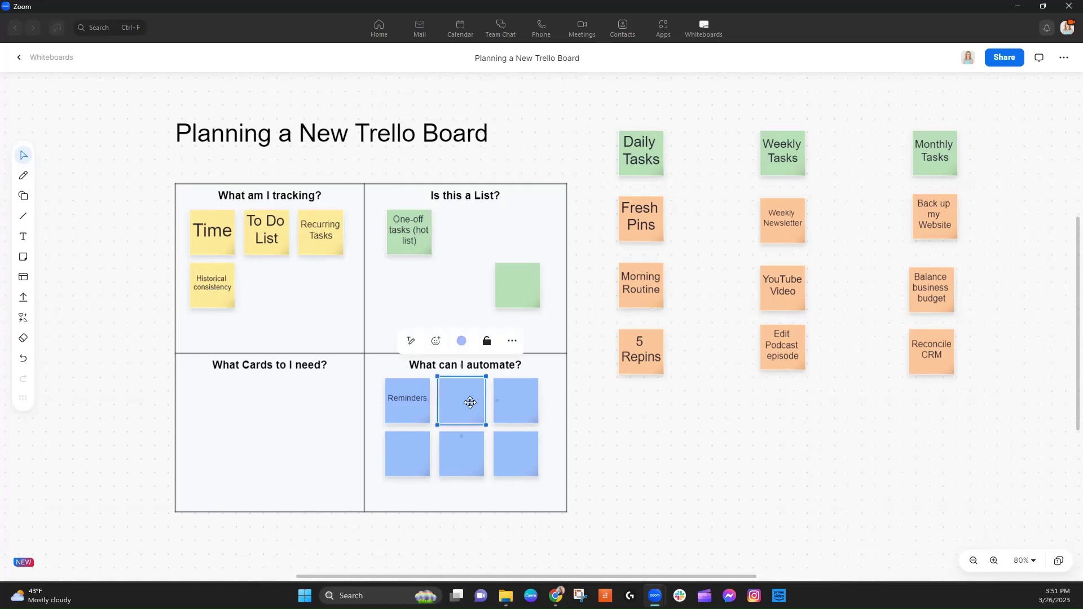
click(472, 403)
text(Habit Tra)
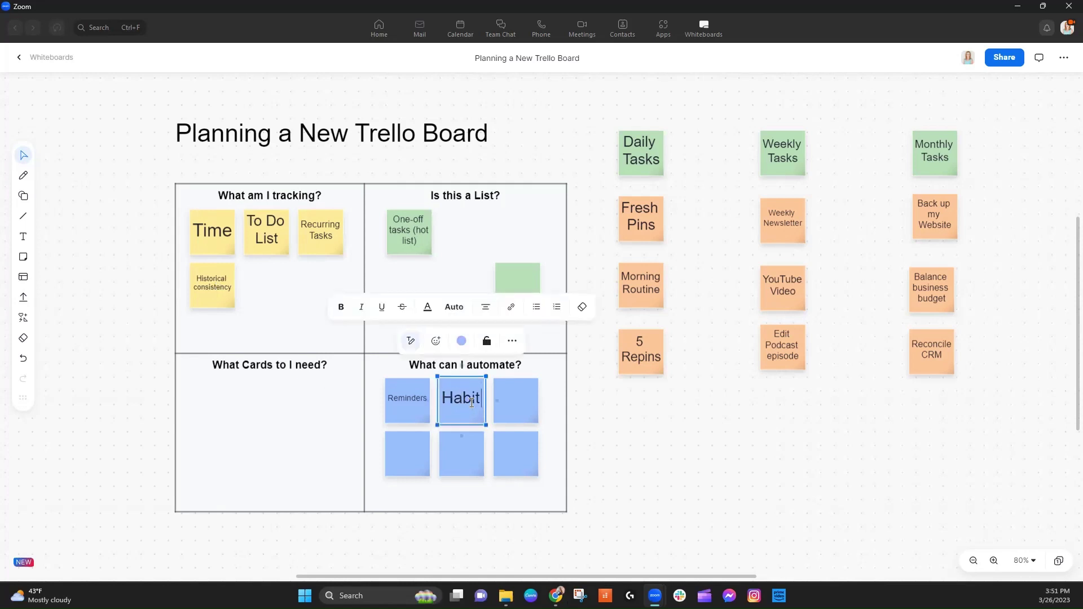
text(cking)
click(765, 442)
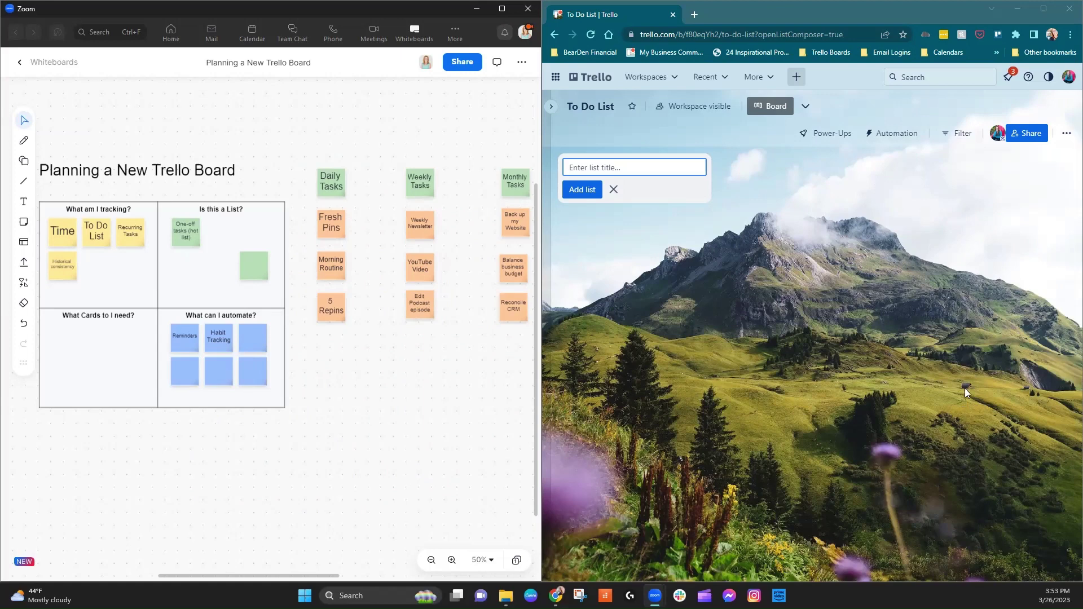
click(1066, 133)
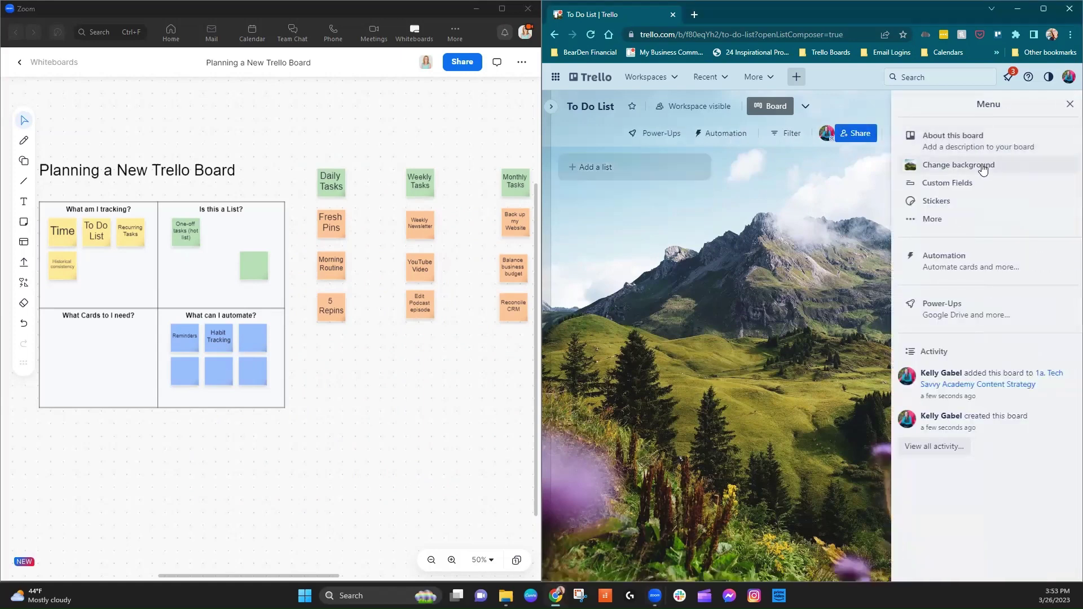
click(982, 165)
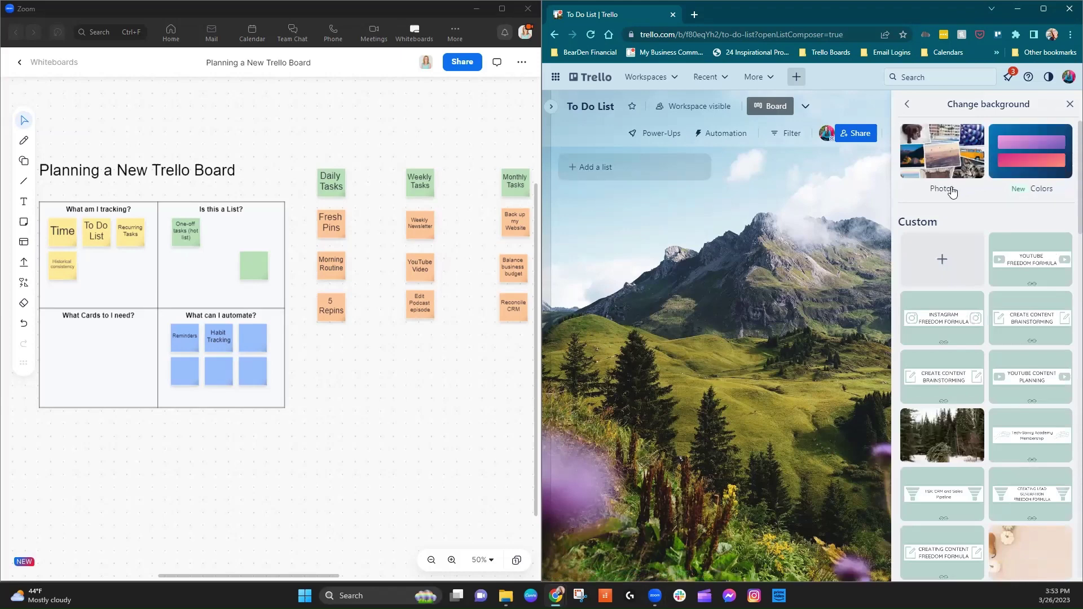
click(1069, 104)
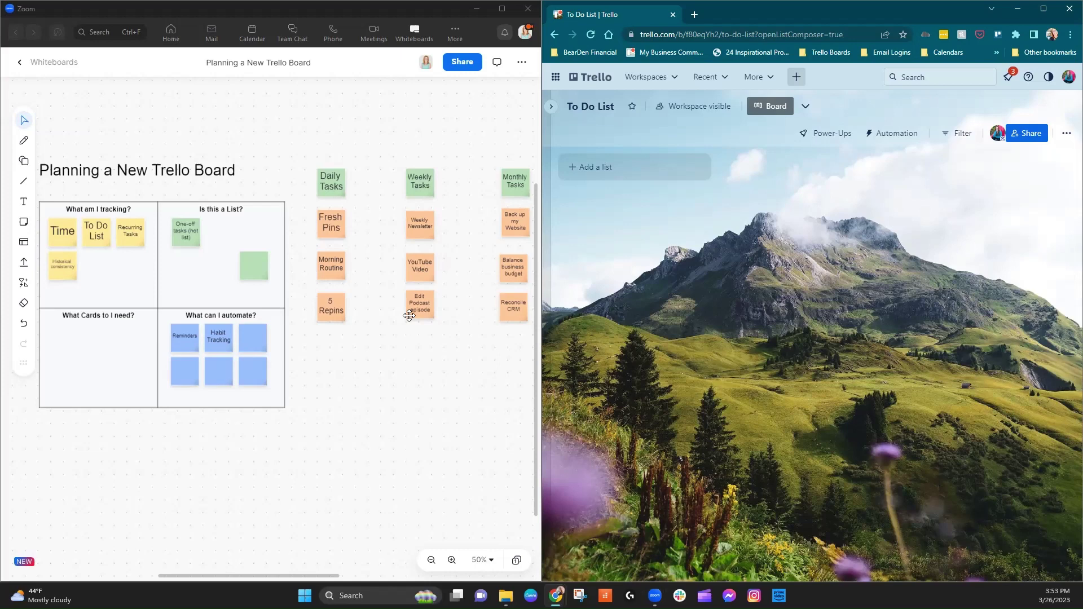
Create Hot List and Daily Tasks lists on the To Do List board
click(594, 168)
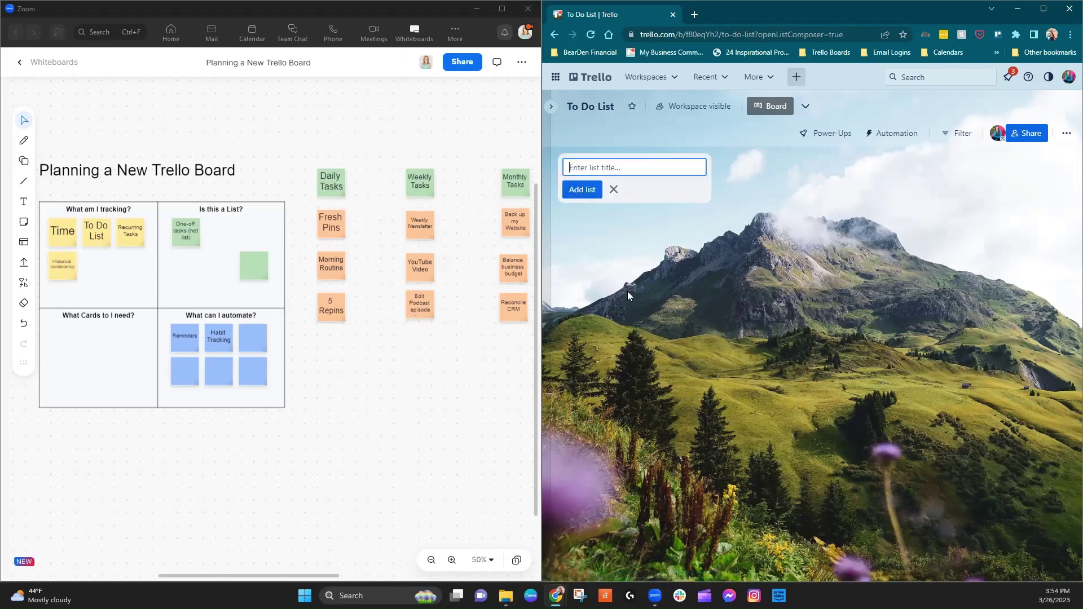
text(Hot LIstist)
click(581, 190)
text(Daily Tasks)
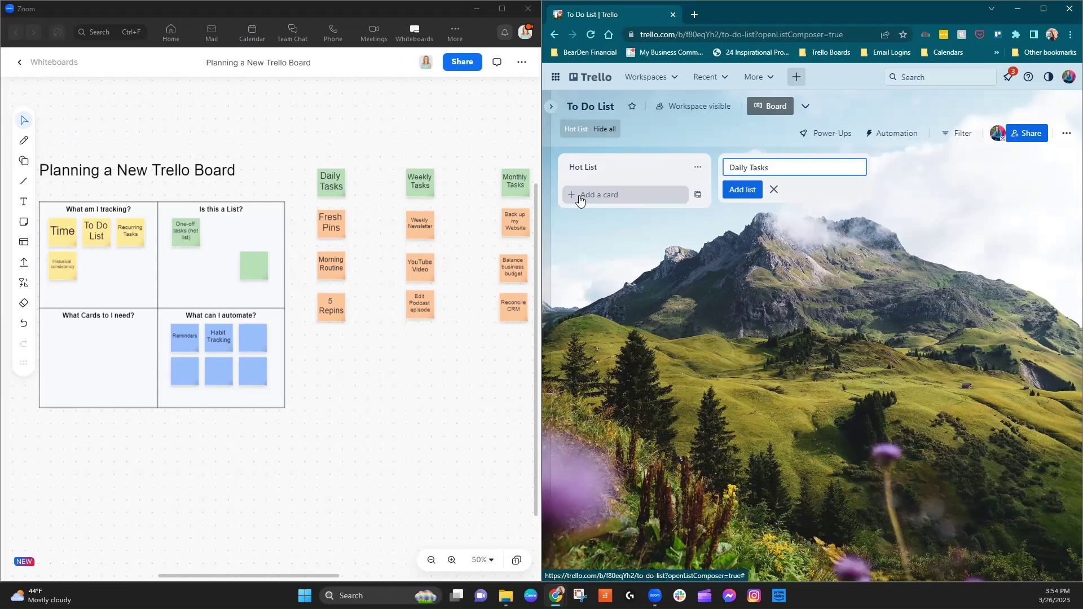
click(740, 190)
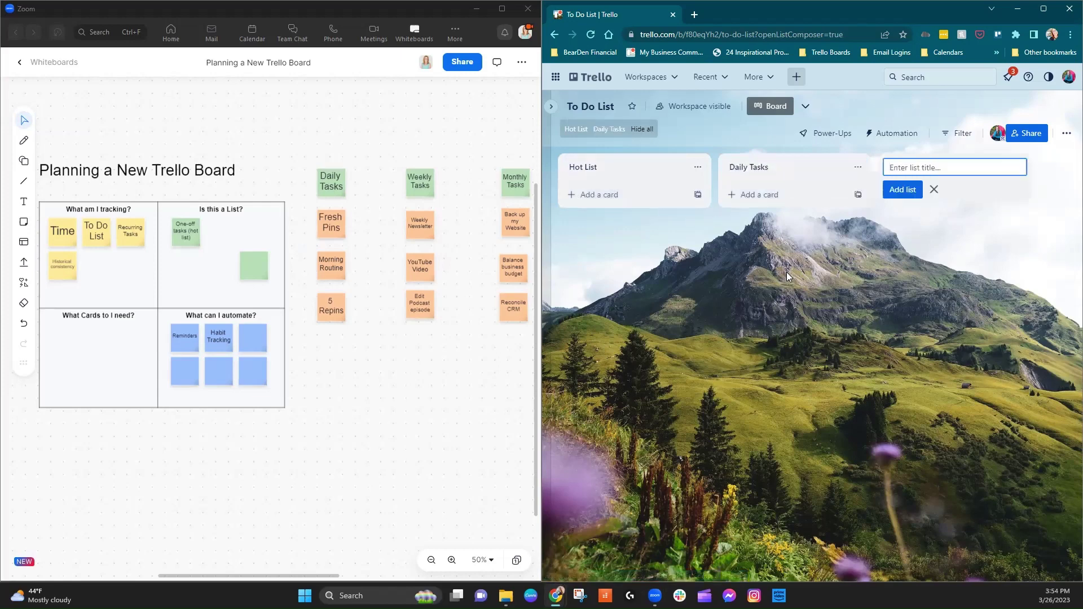
Add Weekly Tasks and Monthly Tasks lists after Daily Tasks
text(Weekly Tasks)
click(902, 189)
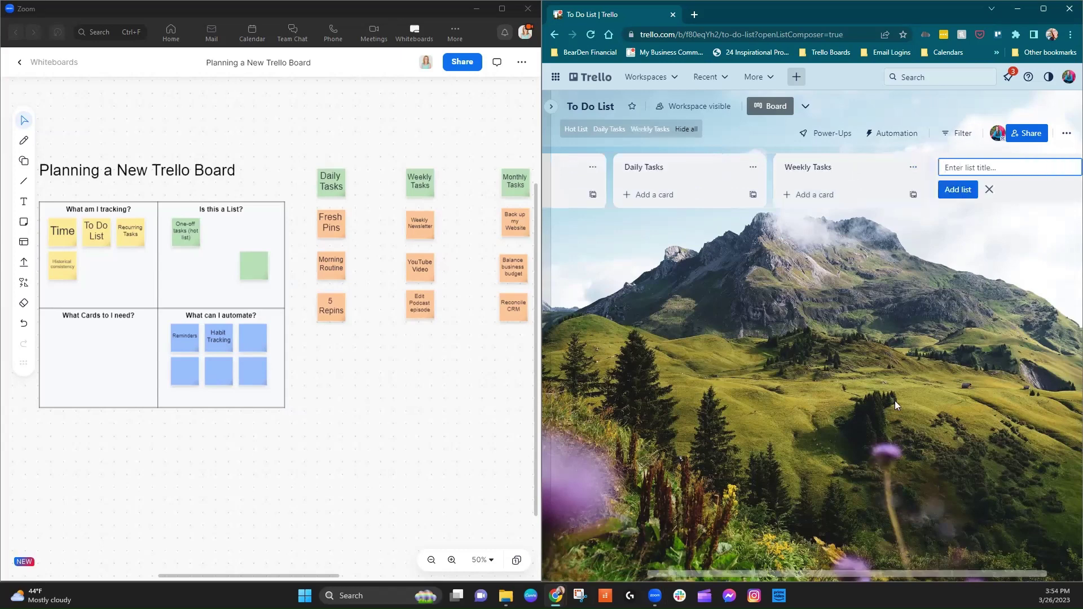
text(Monthly Tasks)
key(Return)
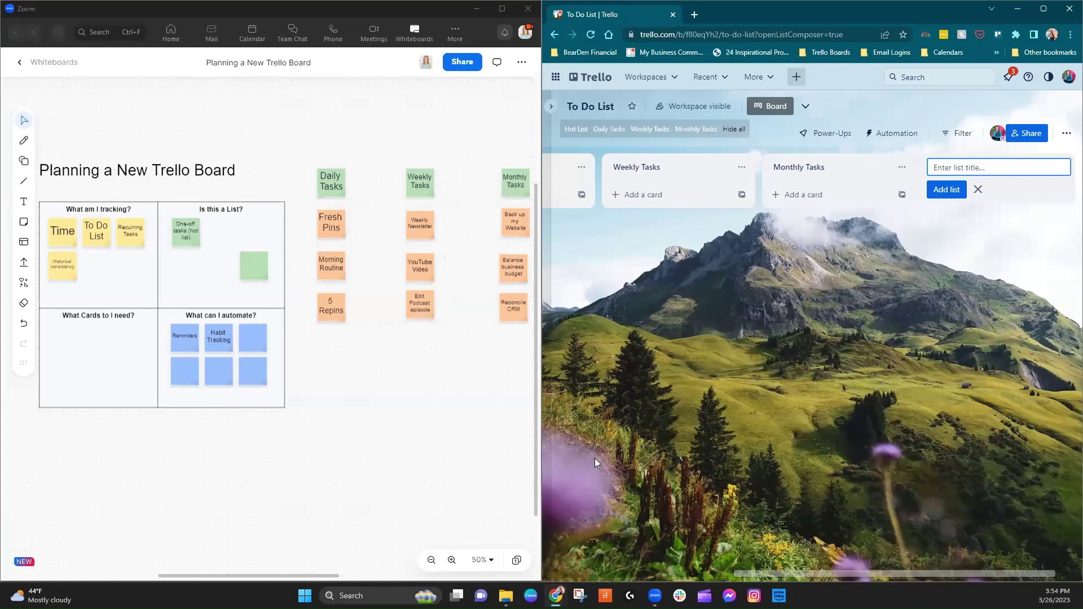
scroll(597, 463, left, 2)
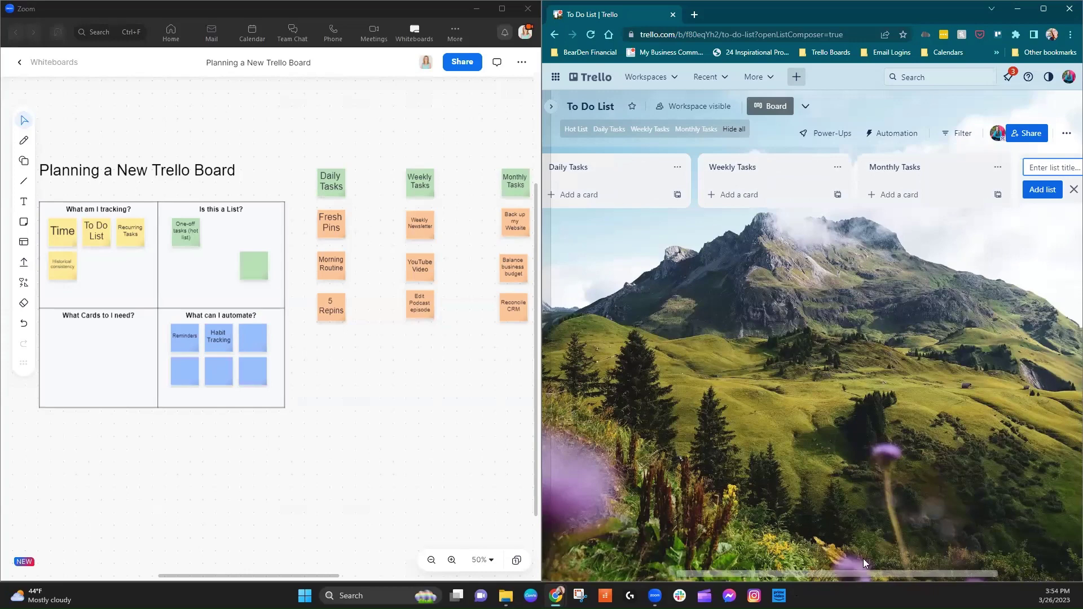
scroll(863, 564, left, 3)
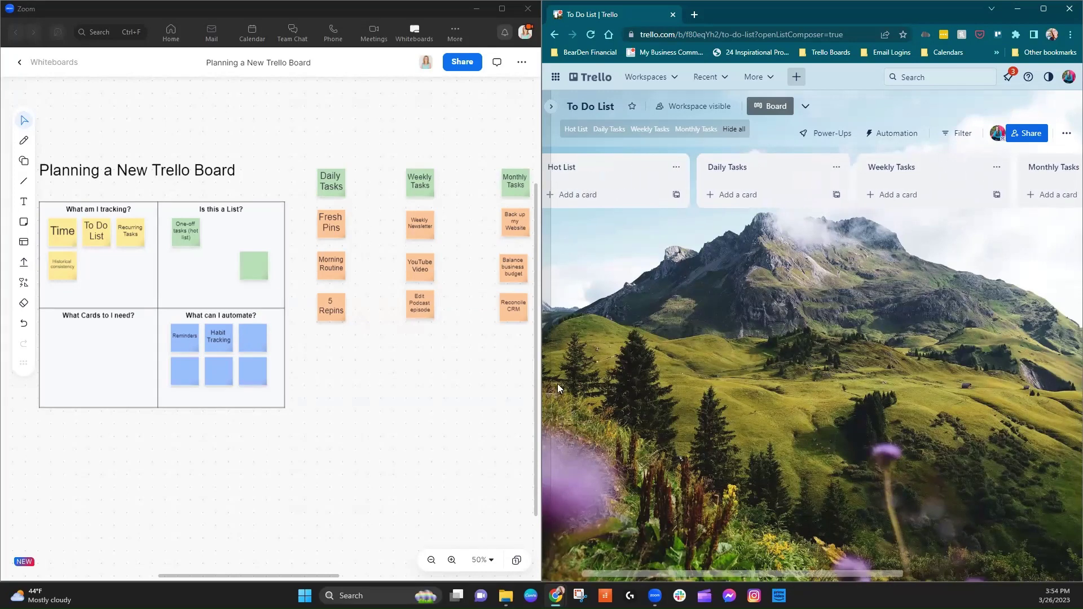
Add Daily Tasks cards 'Fresh Pins', 'Morning Routine' and '5 Repins'
click(735, 194)
text(F)
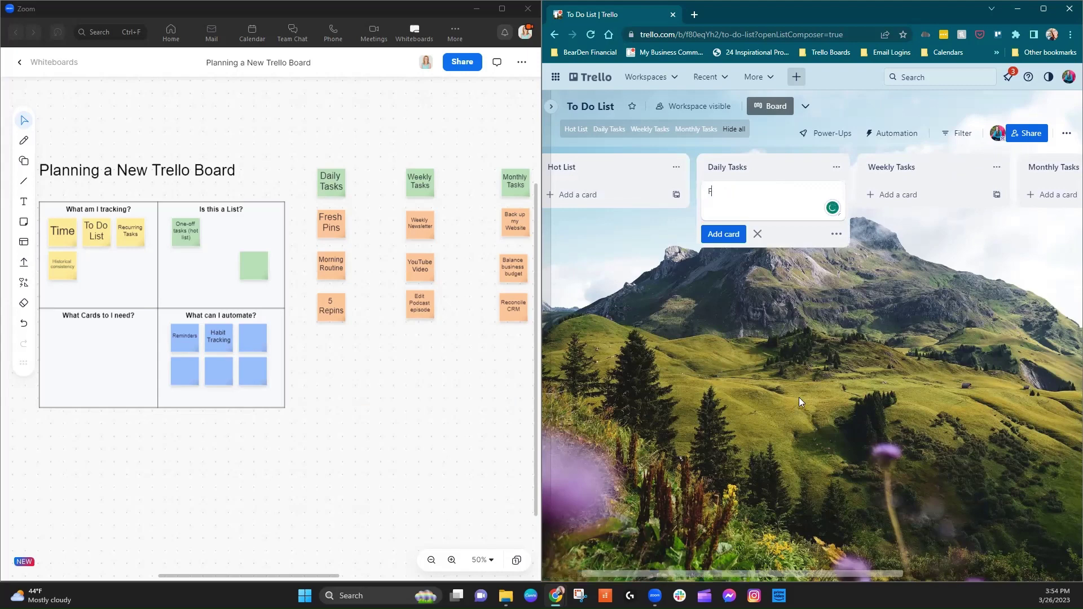
text(resh Pins)
key(Return)
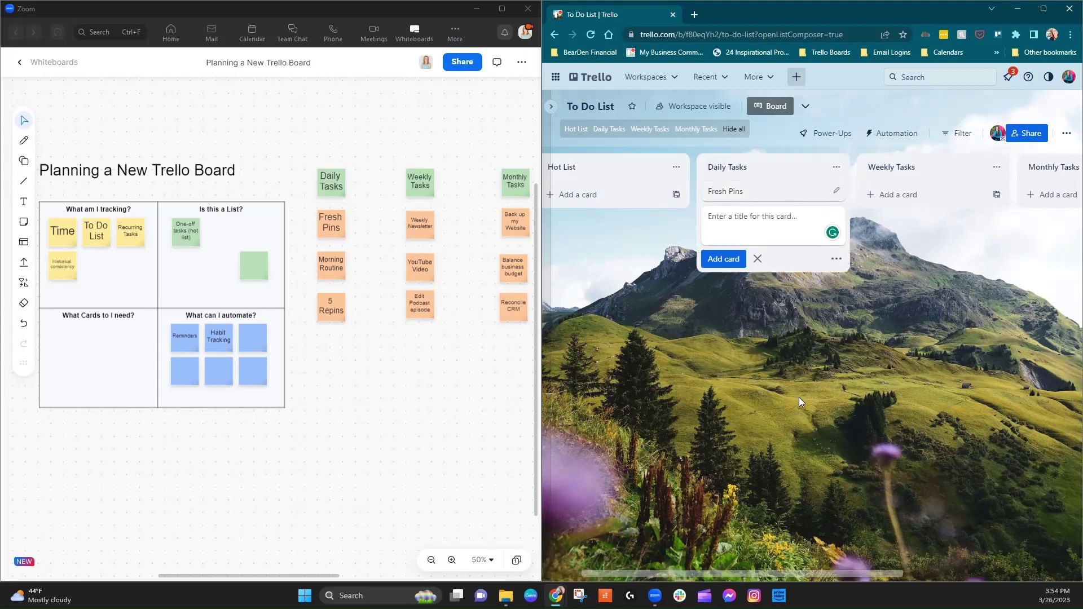
text(Morning Routine)
key(Return)
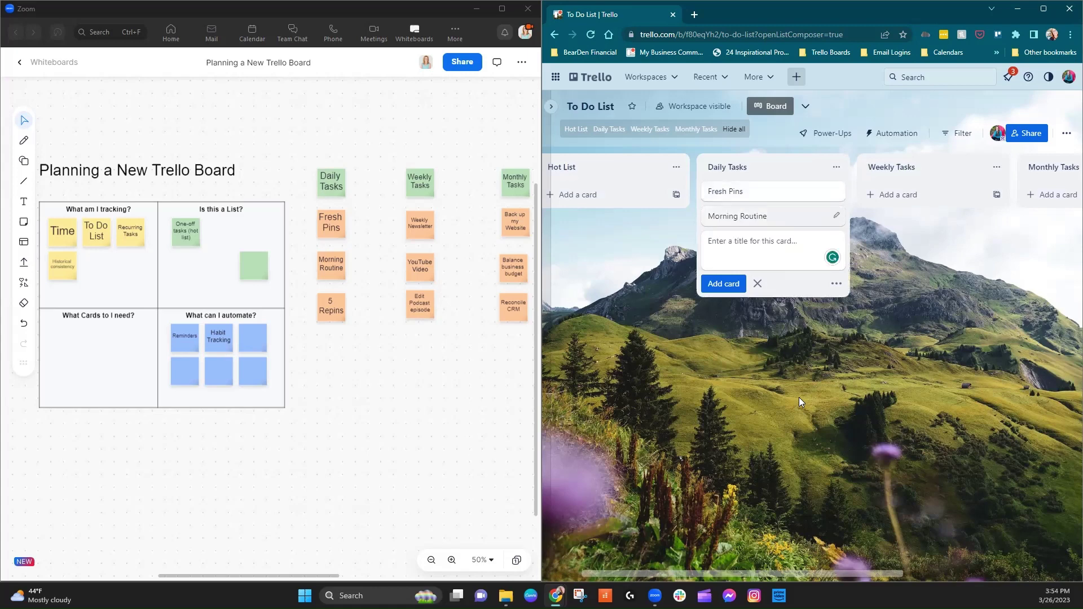
text(5 Repins)
key(Return)
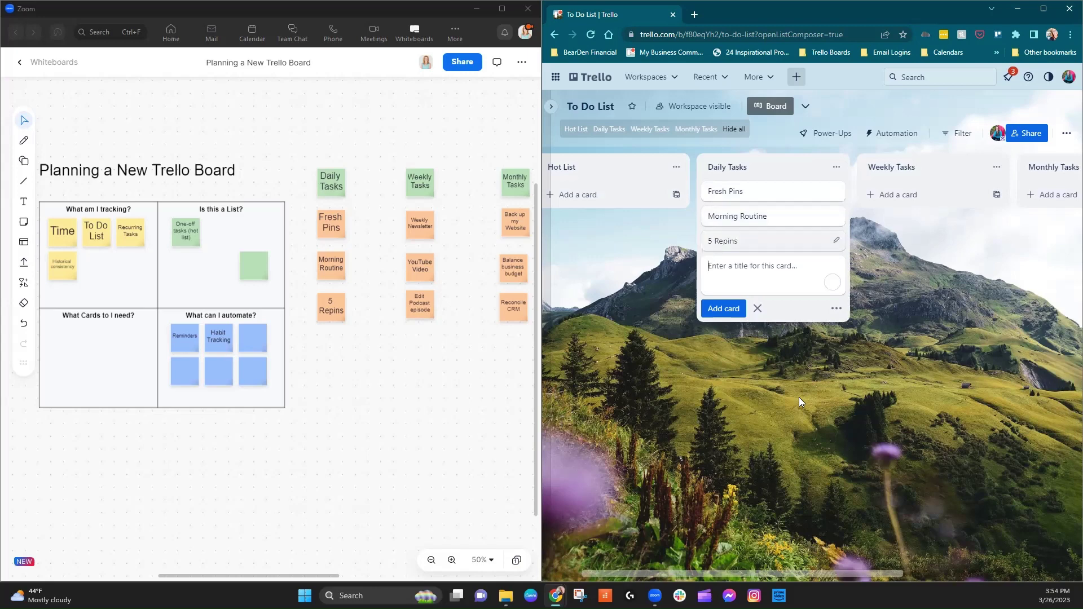
Add Weekly Tasks cards 'Weekly Newsletter', 'YouTube Video' and 'Podcast Episode'
click(896, 195)
text(Weekly )
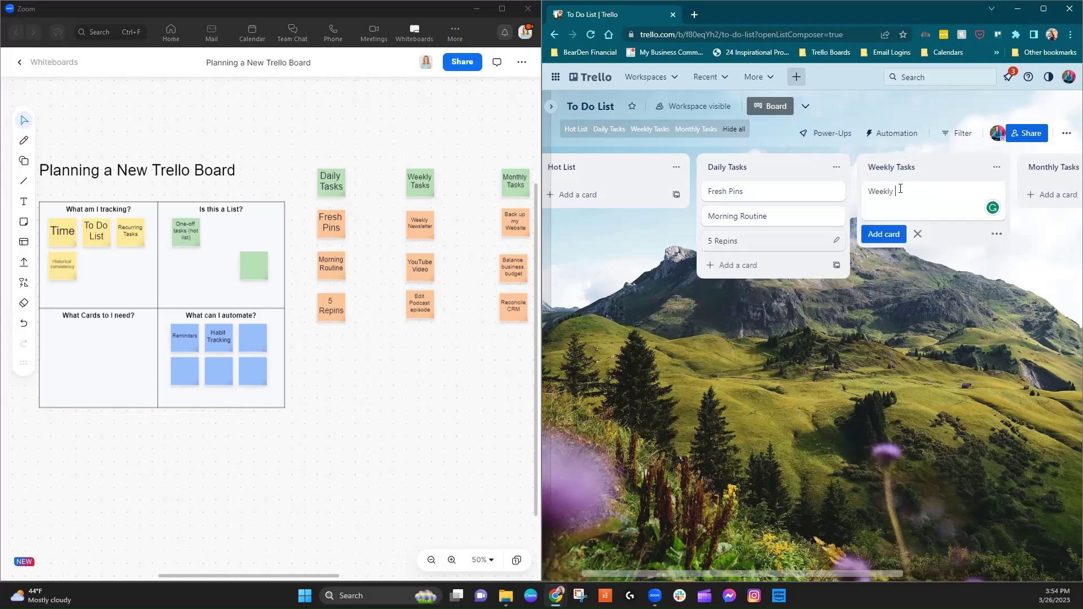
text(Newsletter)
key(Return)
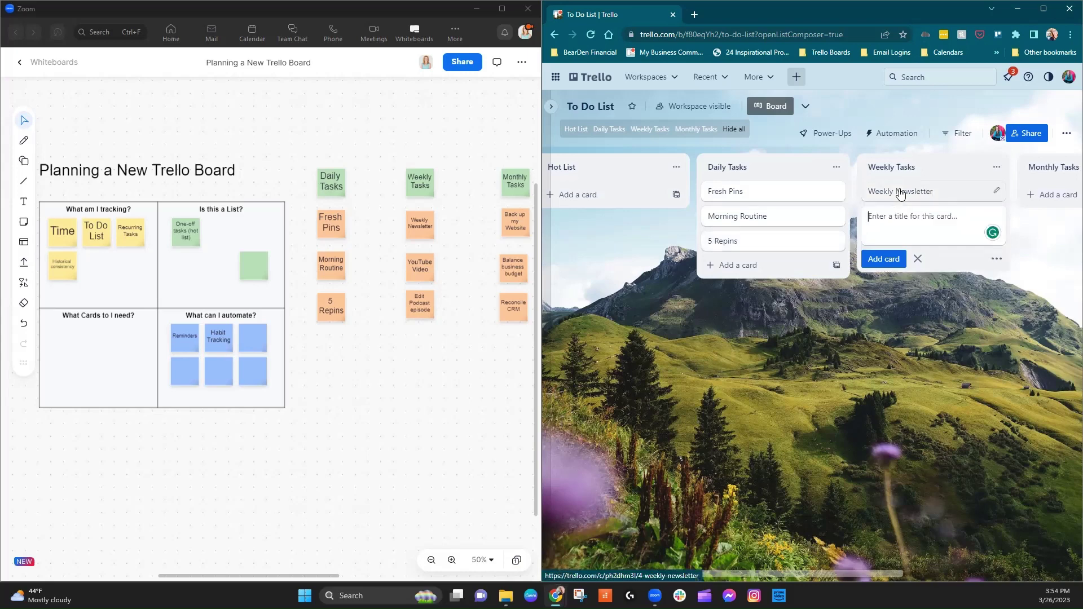
text(You)
text(be Video)
key(Return)
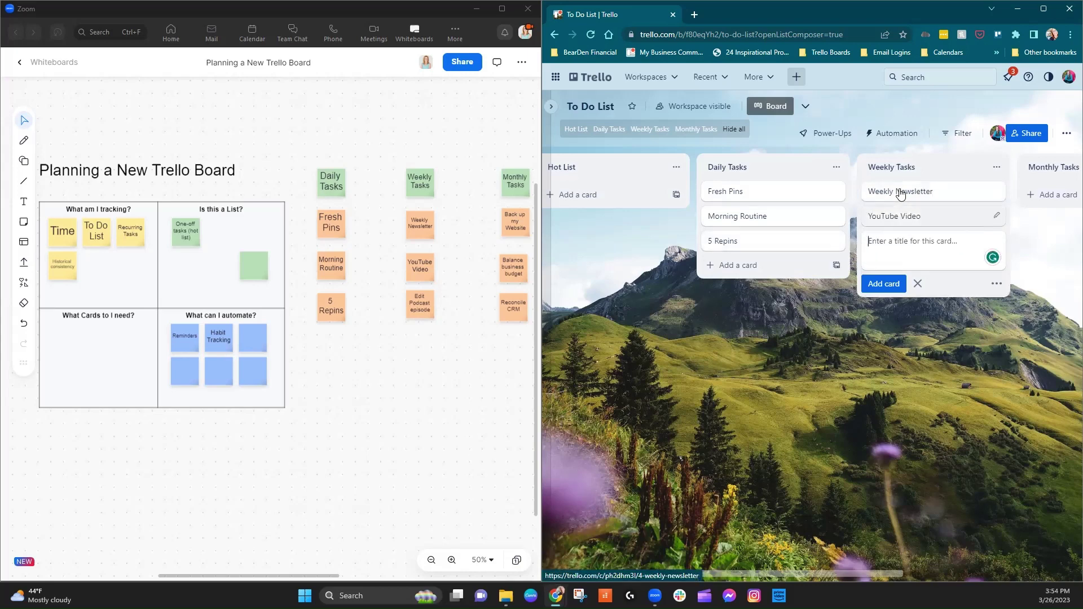
text(Podcast Episode)
key(Return)
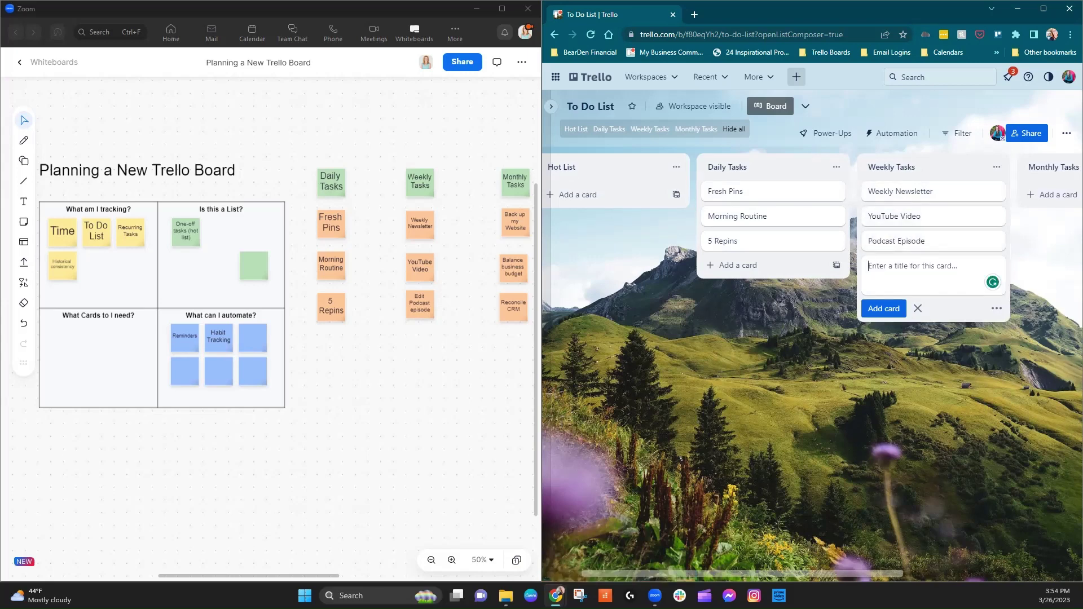
Add Monthly Tasks cards 'Back up website', 'Balance Business budget' and 'Reconcile CRM'
drag(812, 575, 905, 576)
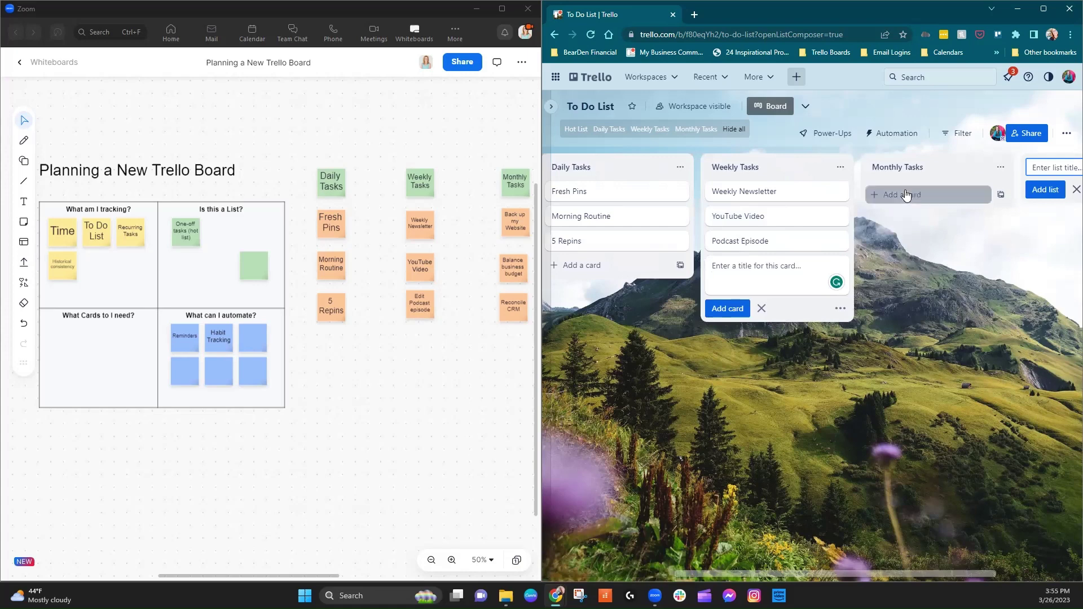
click(916, 194)
text(Back up website)
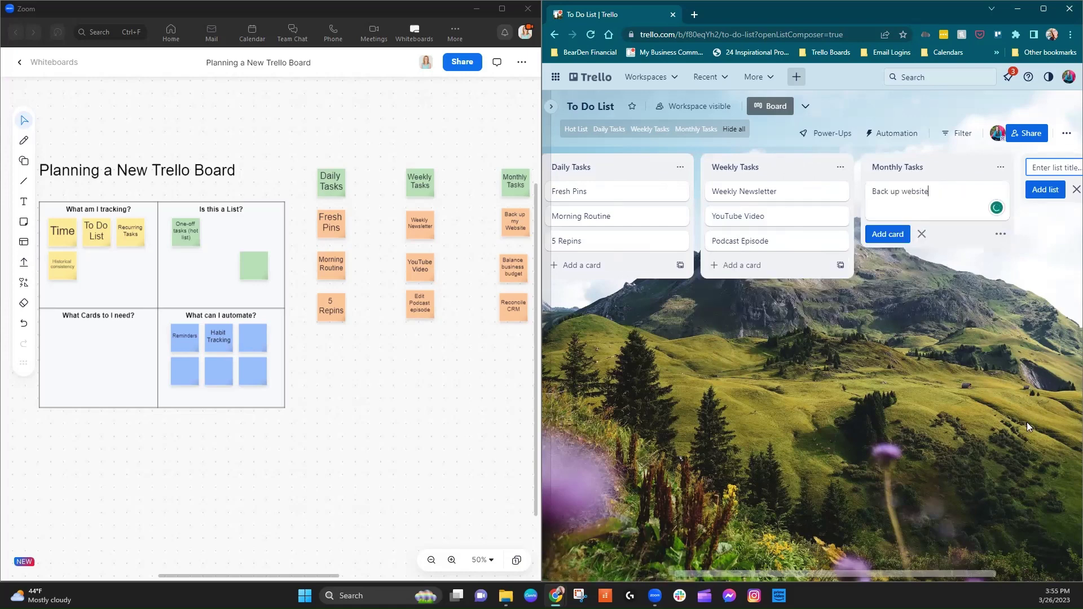
key(Return)
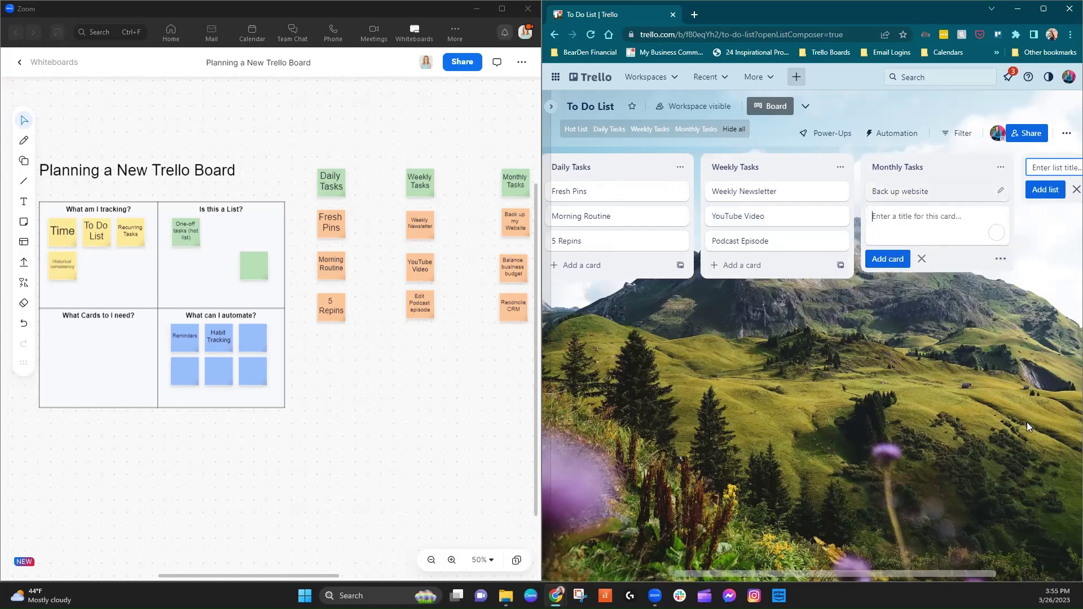
text(Balance Business budget)
key(Return)
text(Reconcile CRM)
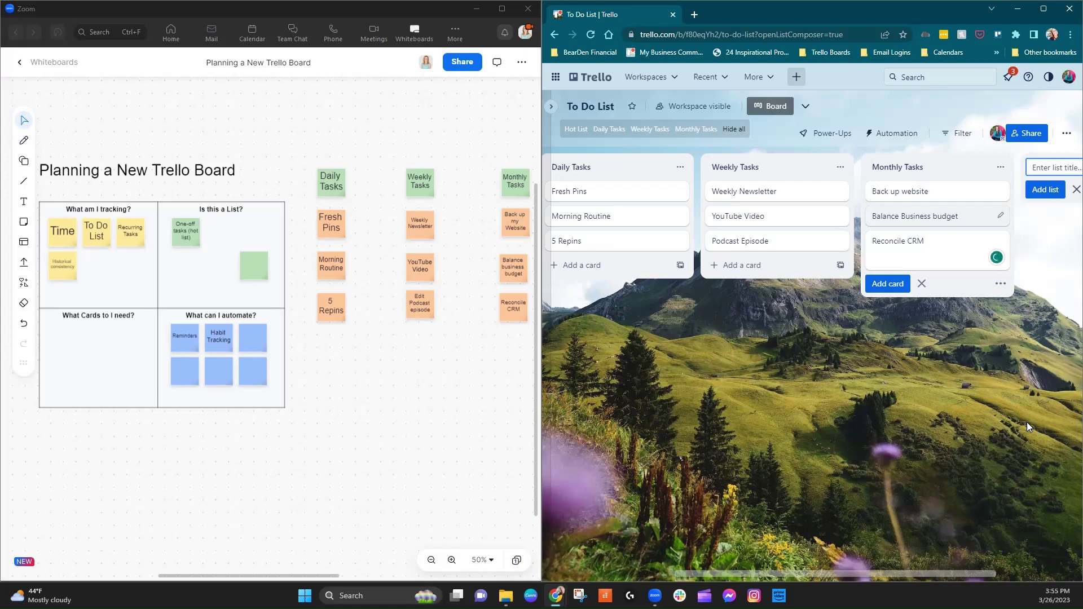
key(Return)
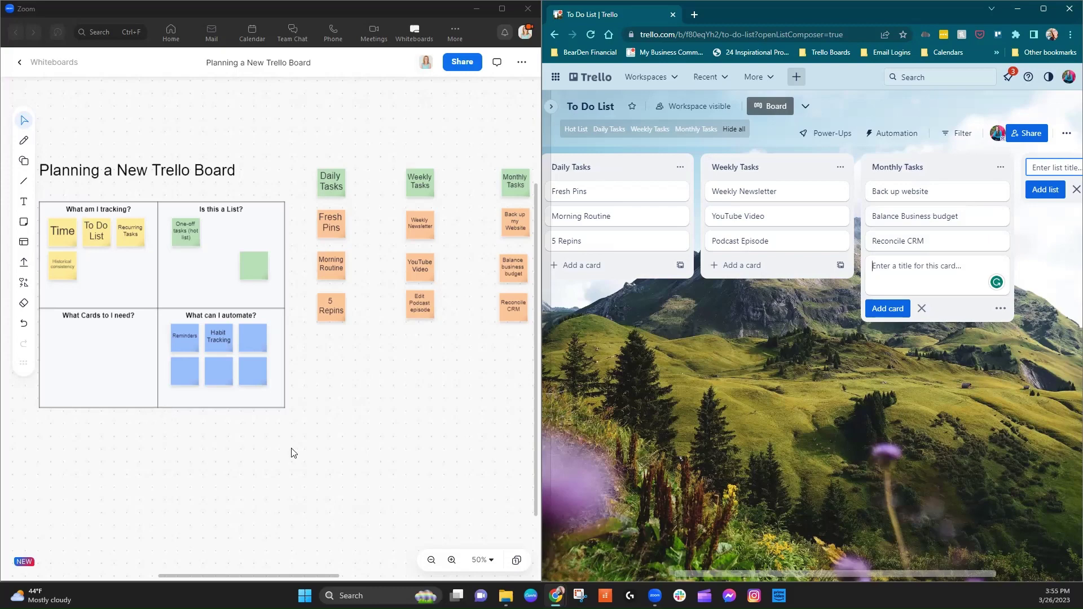
Maximize the Trello window and close the open card and list composers
click(1044, 10)
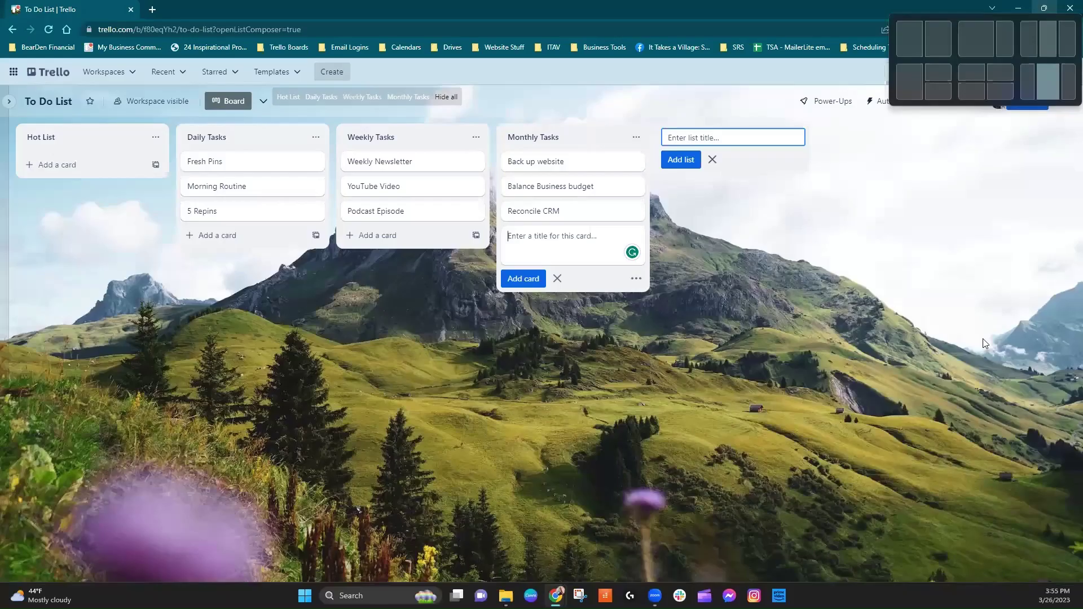
click(984, 343)
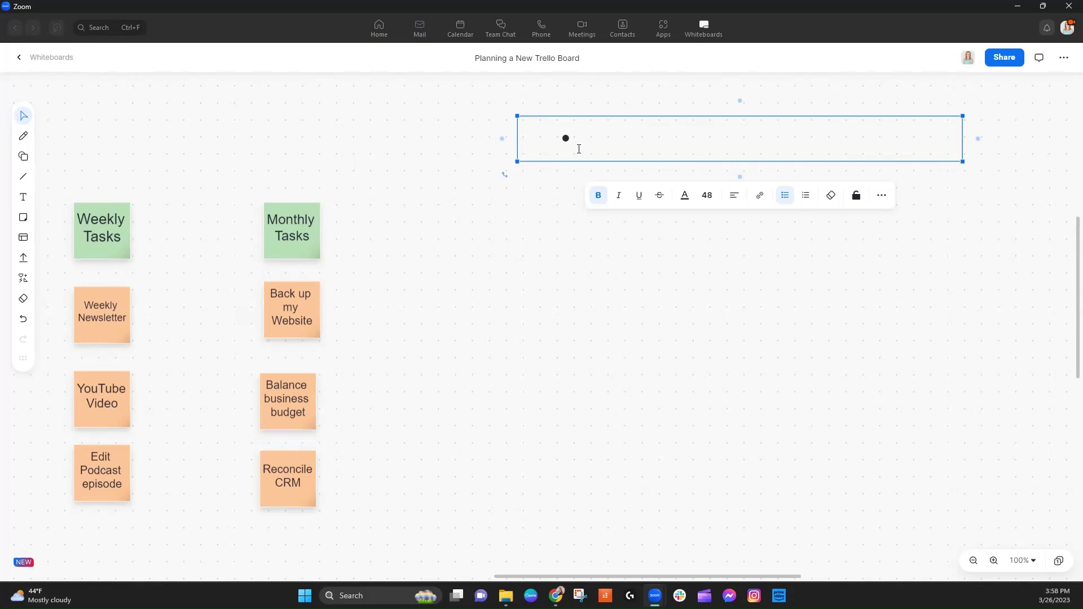
Add bullets 'What am I tracking?', 'Is this a List?', 'What cards do I need?', 'What can I automate?'
text(What am I tra)
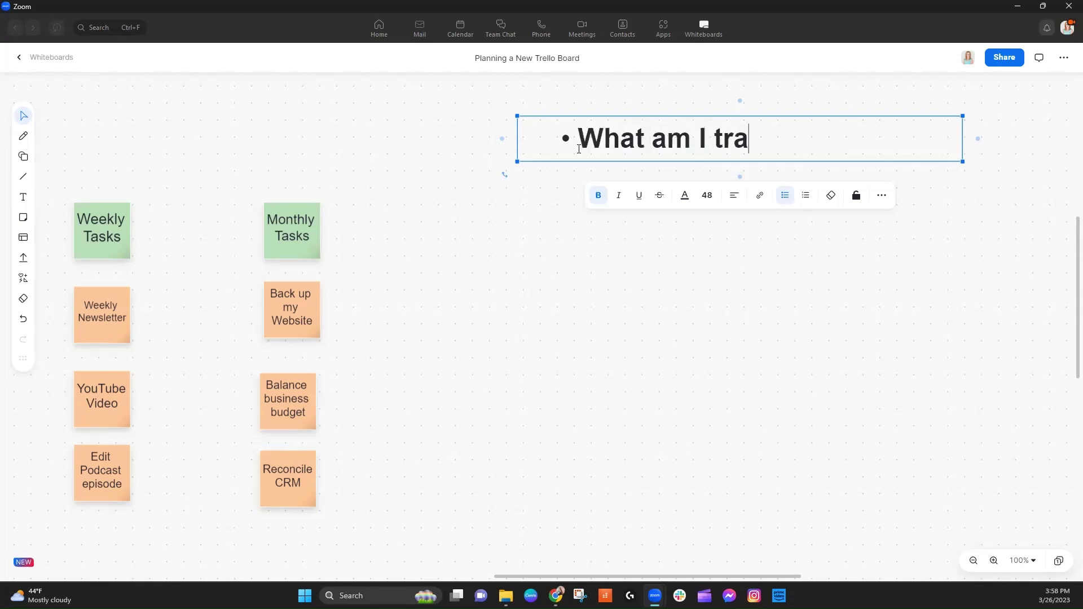
text(cking?)
key(Return)
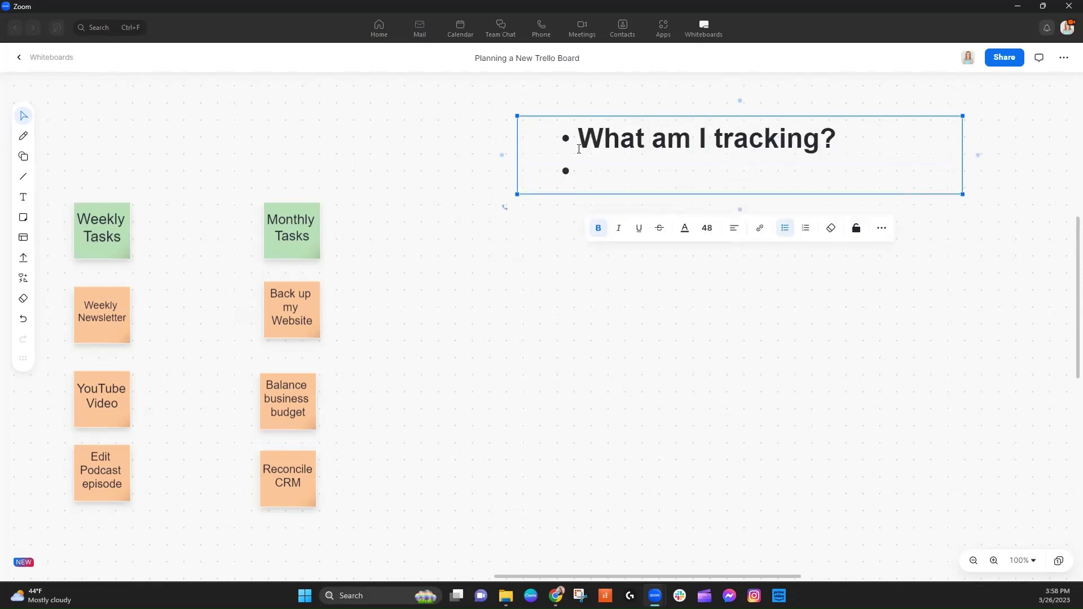
text(Is this a L)
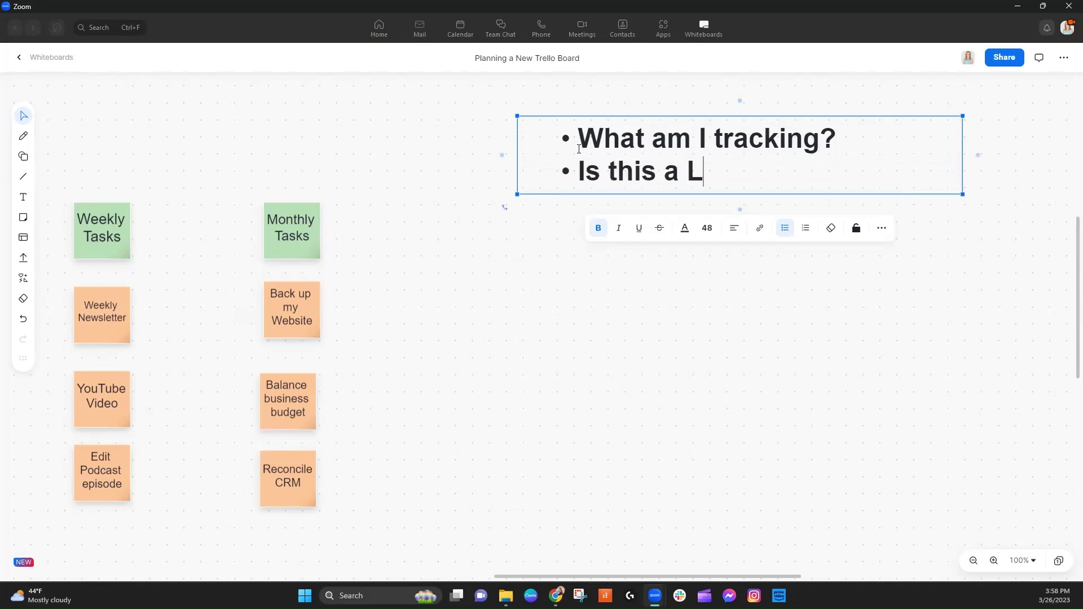
text(ist?)
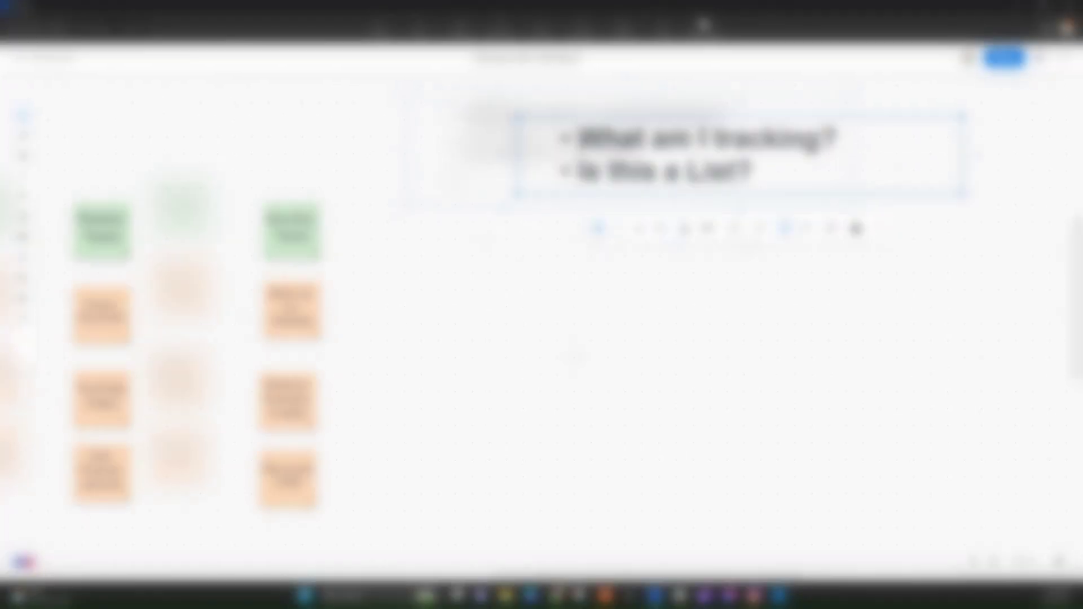
key(Return)
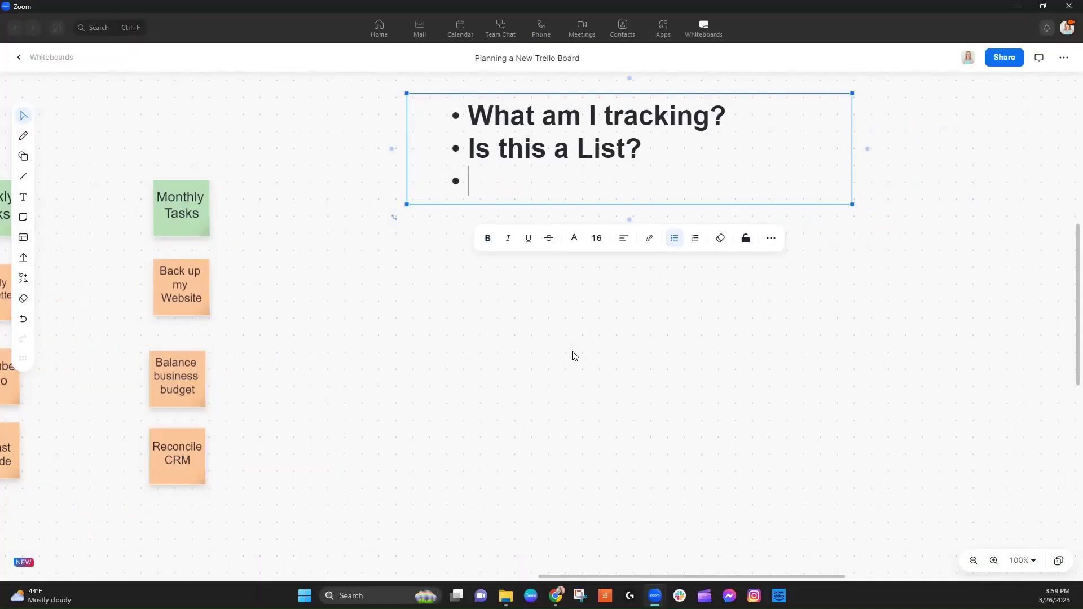
text(What cards do I ne)
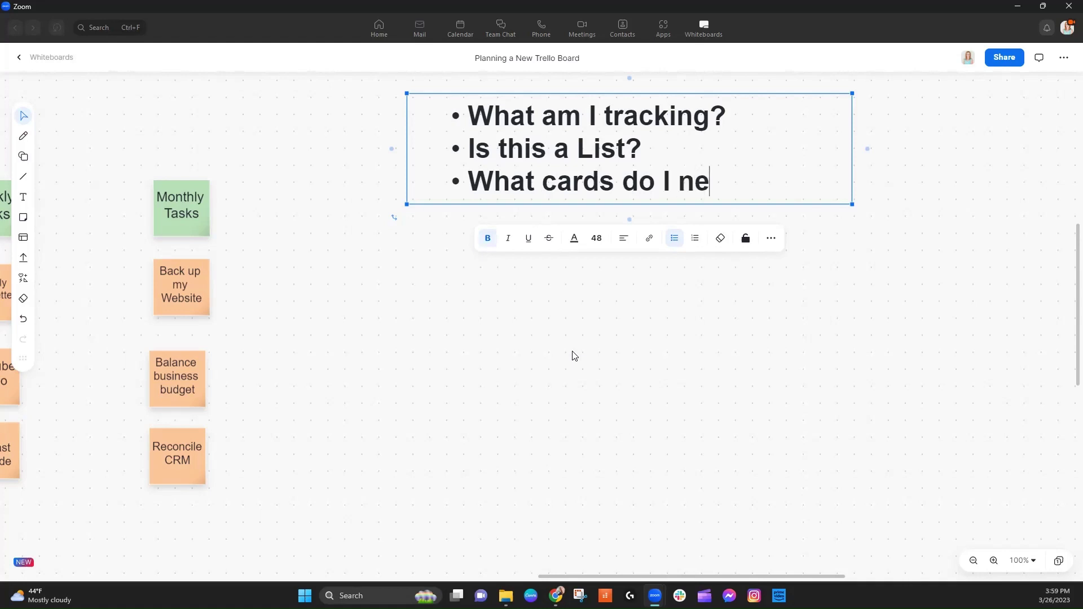
text(ed?)
key(Return)
text(What can )
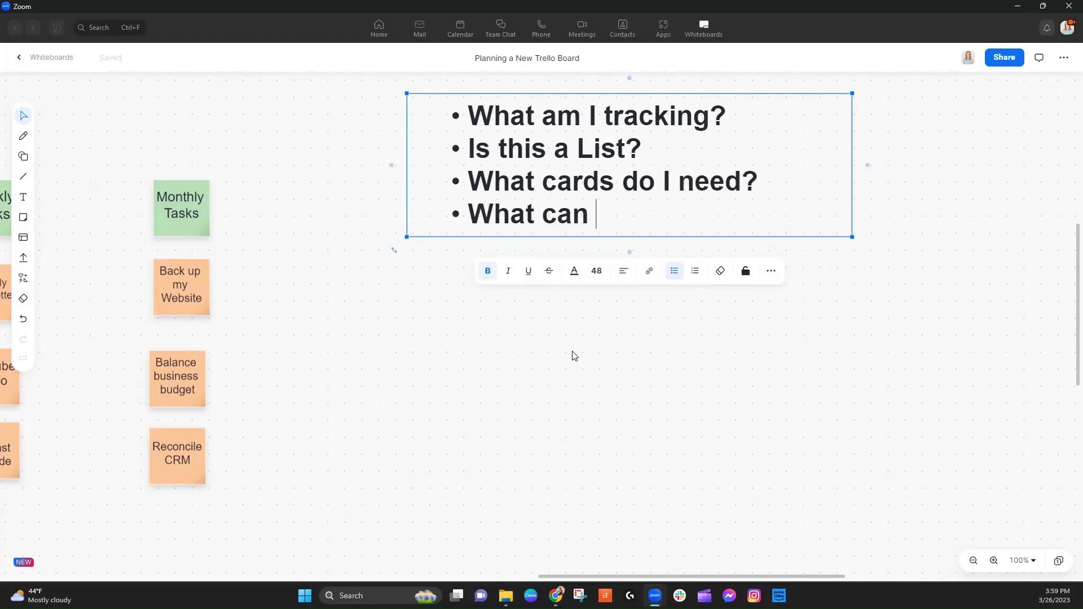
text(I automate?)
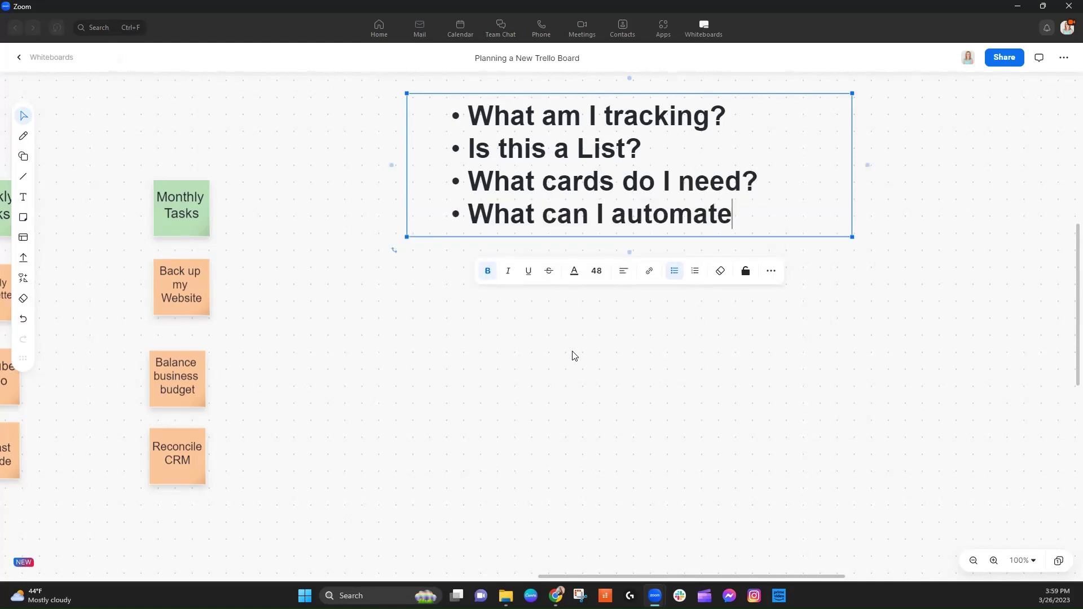